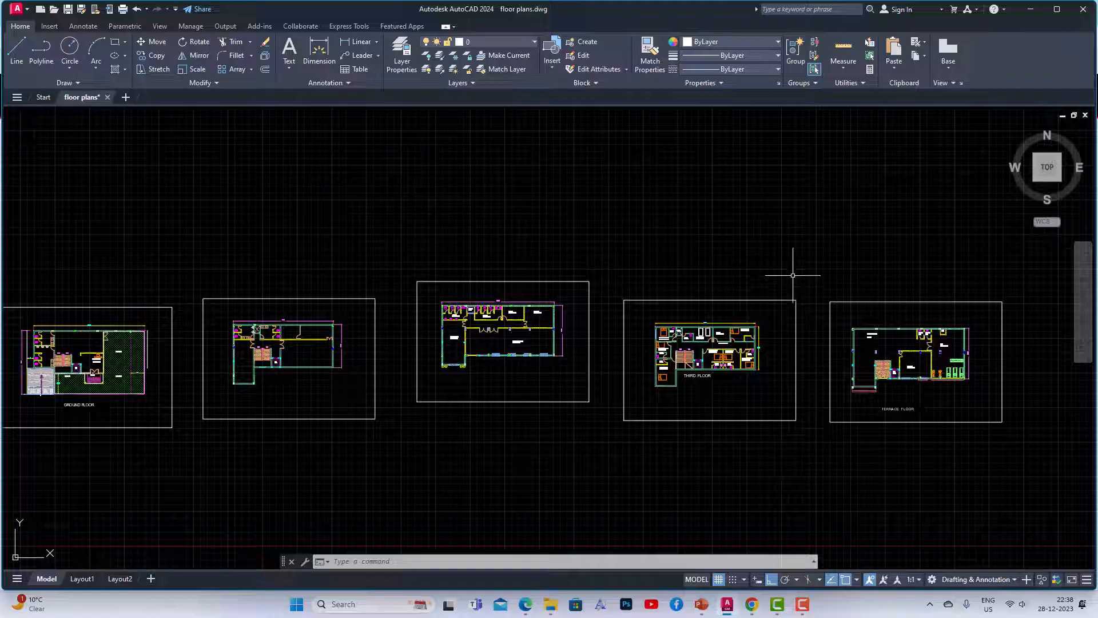
# Open the ELECTRICAL DRAWING file from the floor plan folder in File Explorer
pyautogui.scroll(-2, 804, 256)
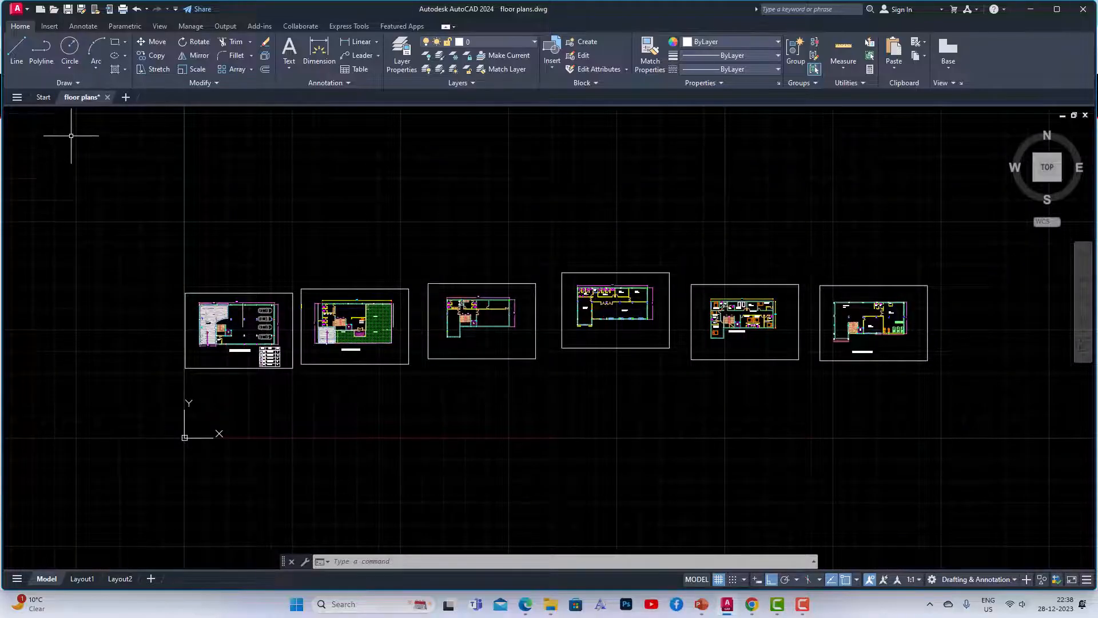
pyautogui.scroll(2, 760, 290)
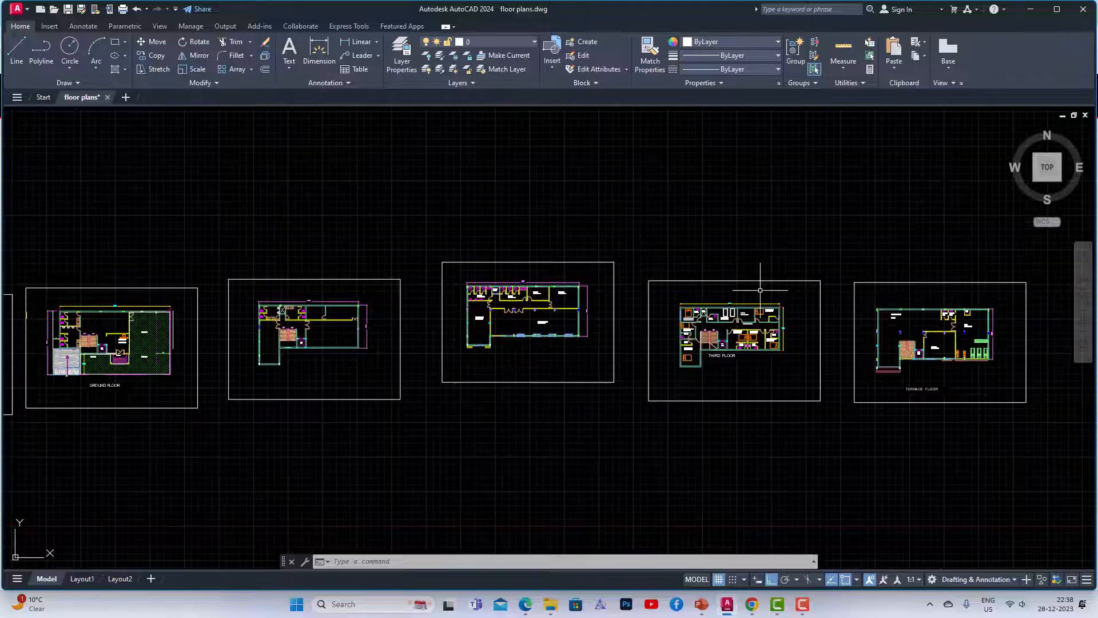
pyautogui.click(551, 604)
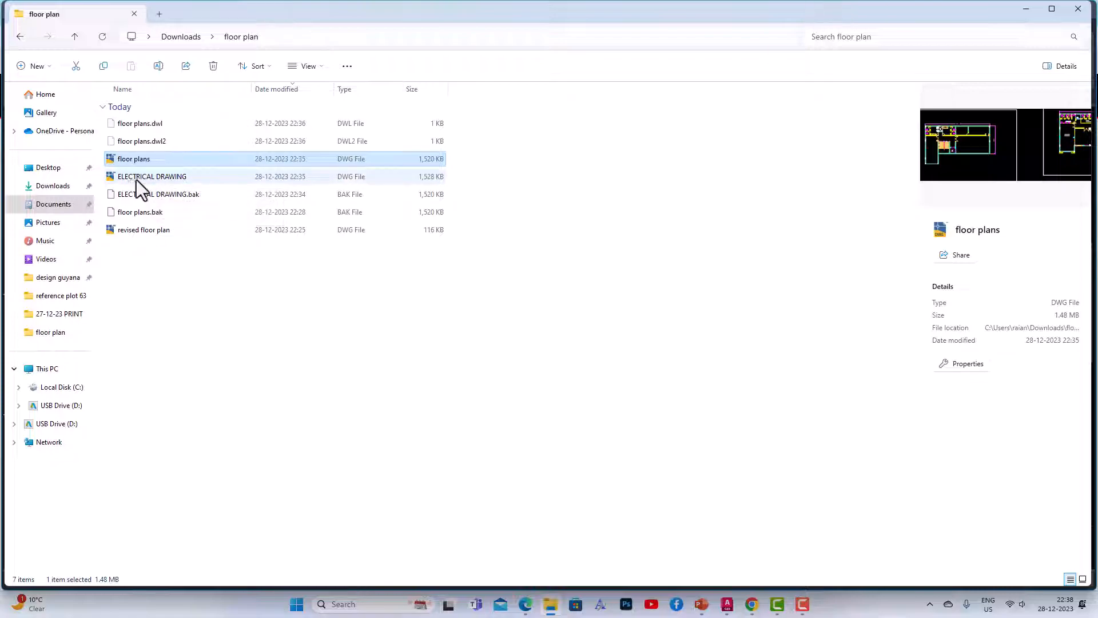
pyautogui.doubleClick(147, 180)
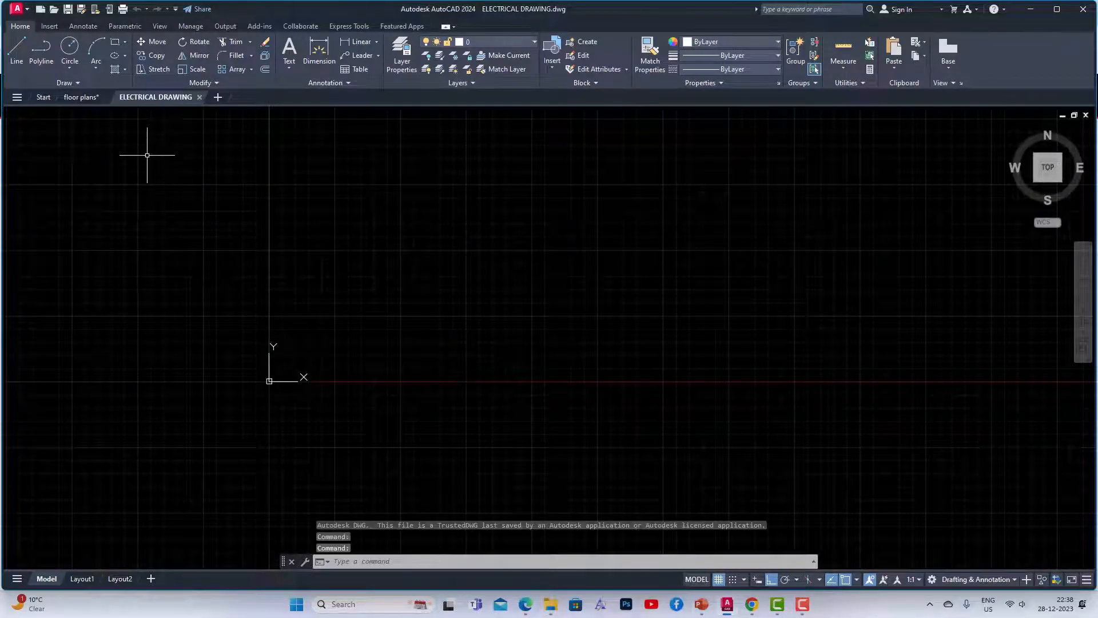
pyautogui.scroll(-4, 569, 358)
pyautogui.scroll(4, 569, 321)
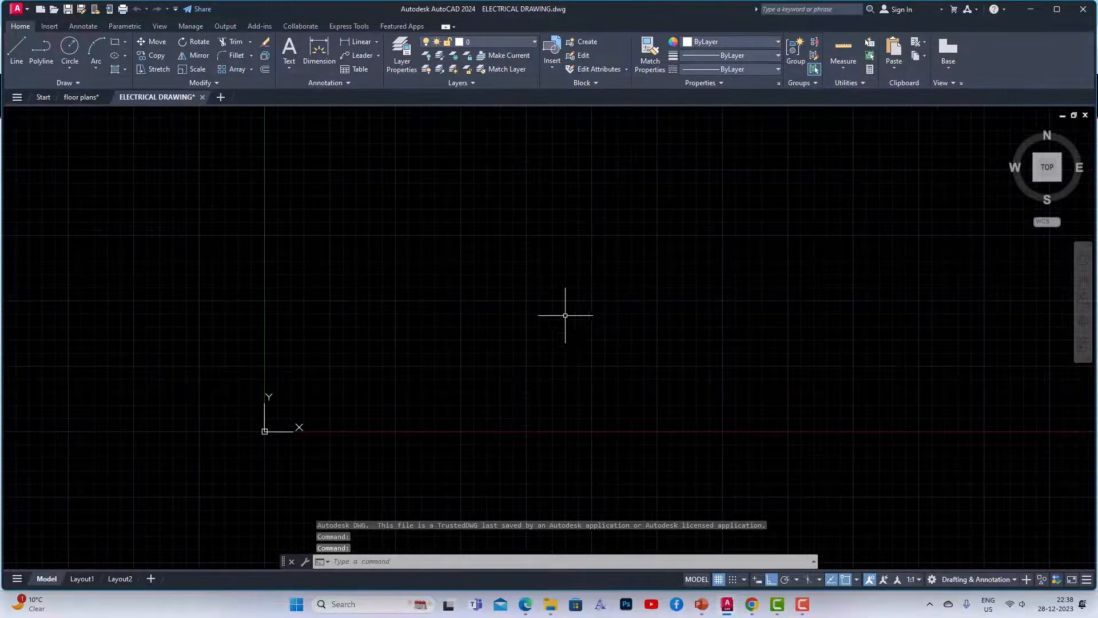
# Open the revised floor plan drawing from the same folder, ignoring its unresolved reference files
pyautogui.click(550, 604)
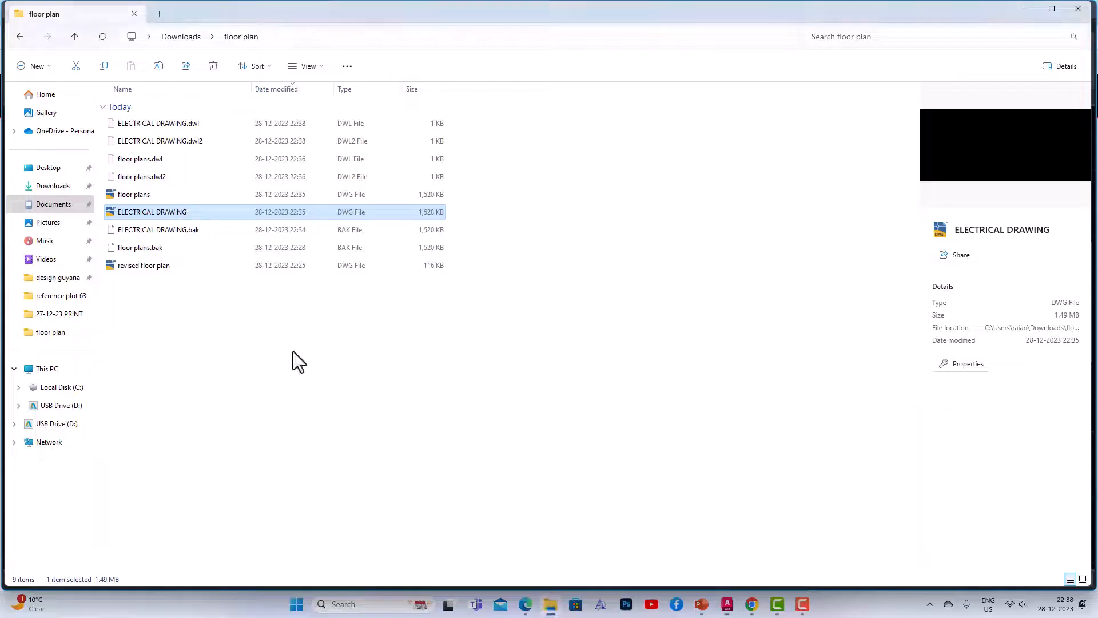
pyautogui.doubleClick(143, 266)
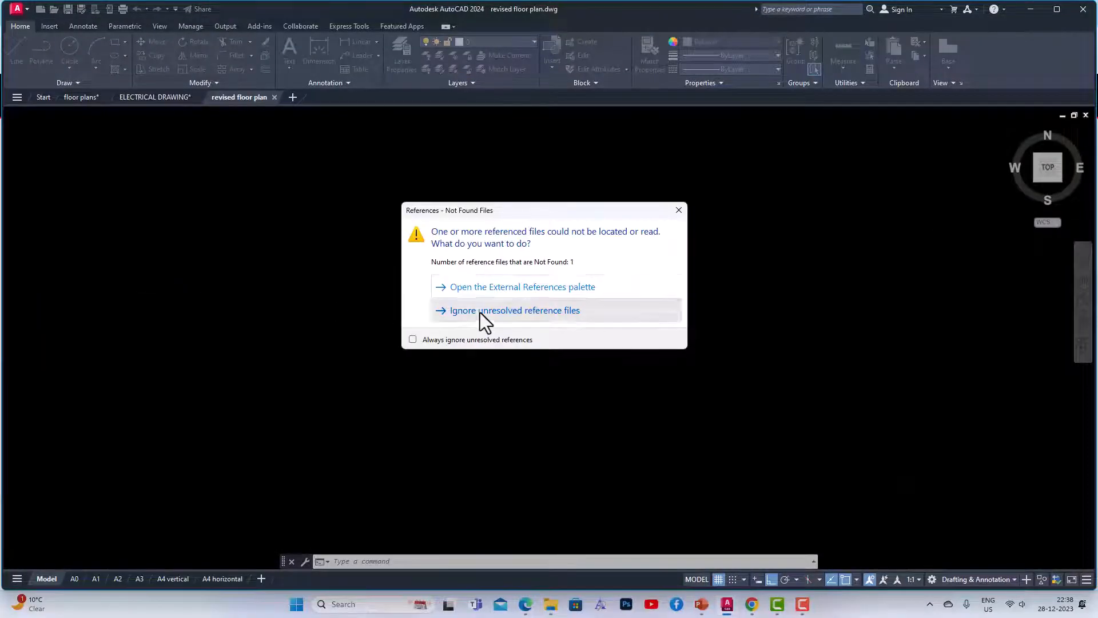
pyautogui.click(480, 312)
pyautogui.scroll(-5, 539, 426)
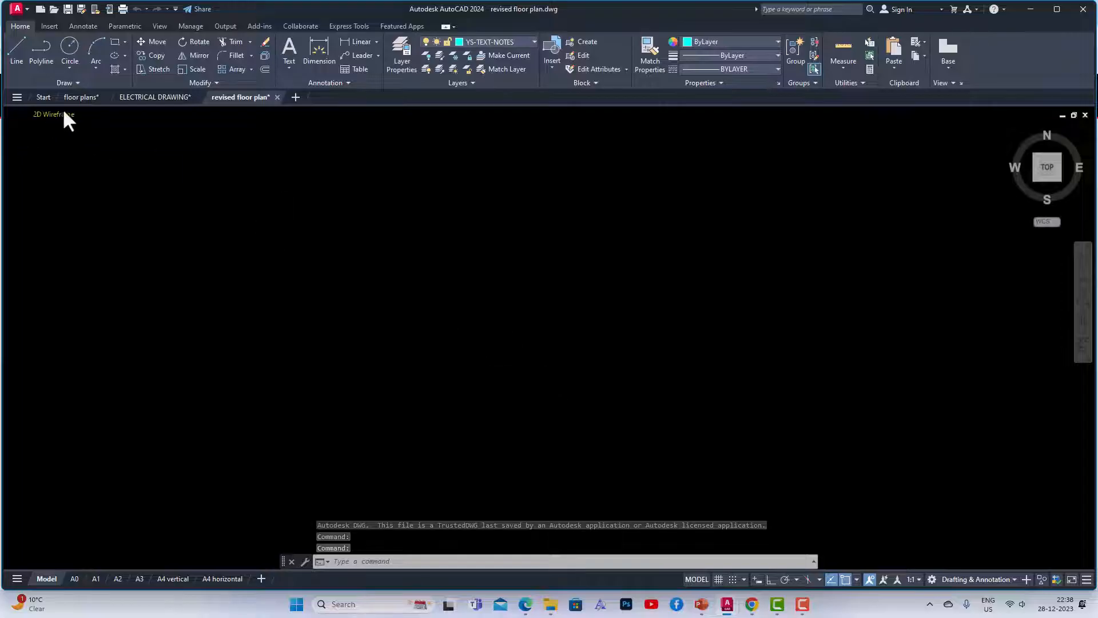
# Look through the open floor plans, ELECTRICAL DRAWING and revised floor plan drawings, ending on floor plans
pyautogui.click(81, 98)
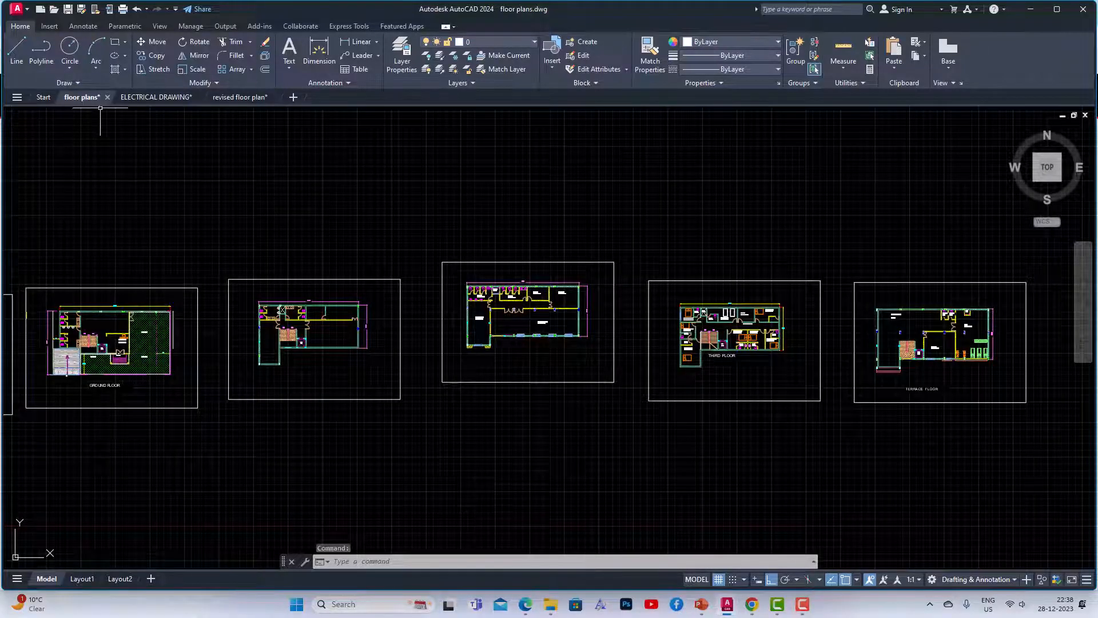
pyautogui.click(167, 99)
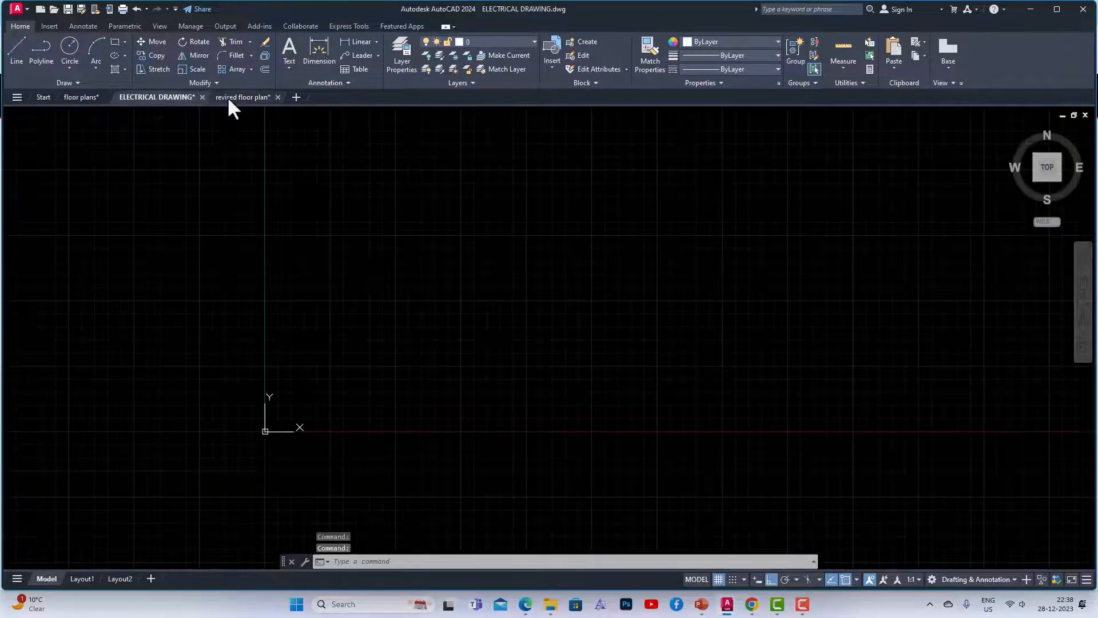
pyautogui.click(230, 99)
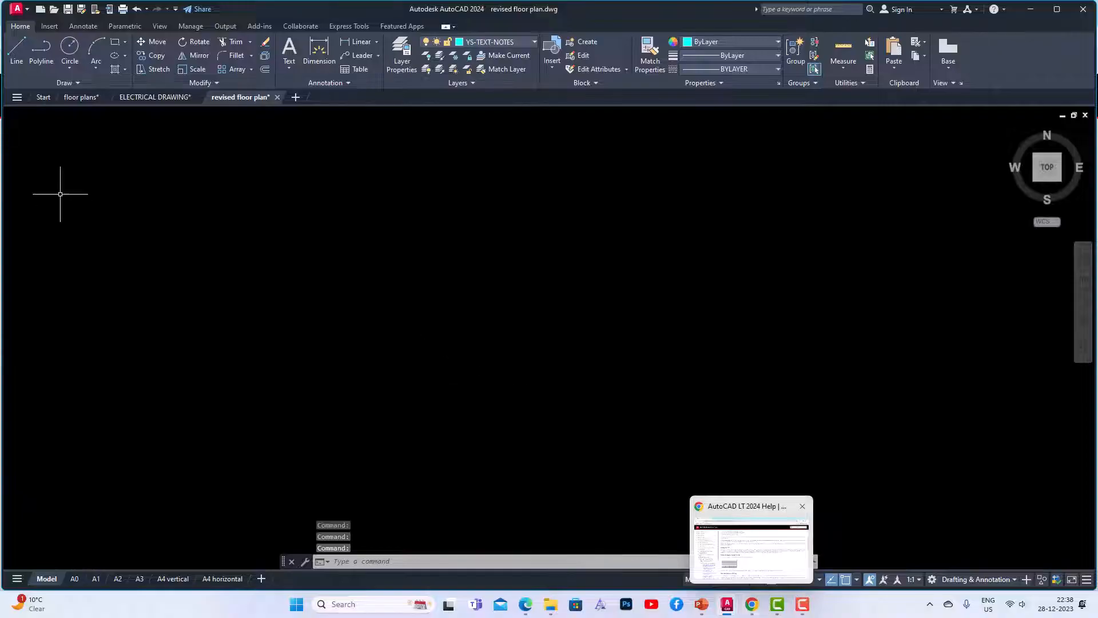
pyautogui.click(79, 98)
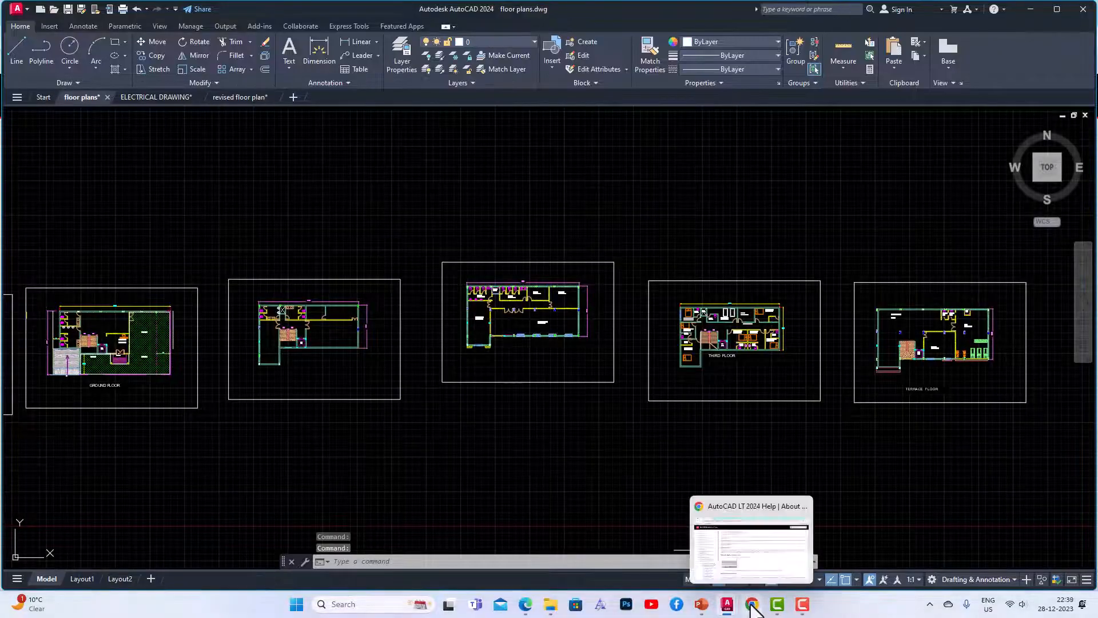
# Switch to PowerPoint to read the slide defining external references, and return to the floor plans drawing in AutoCAD
pyautogui.click(701, 604)
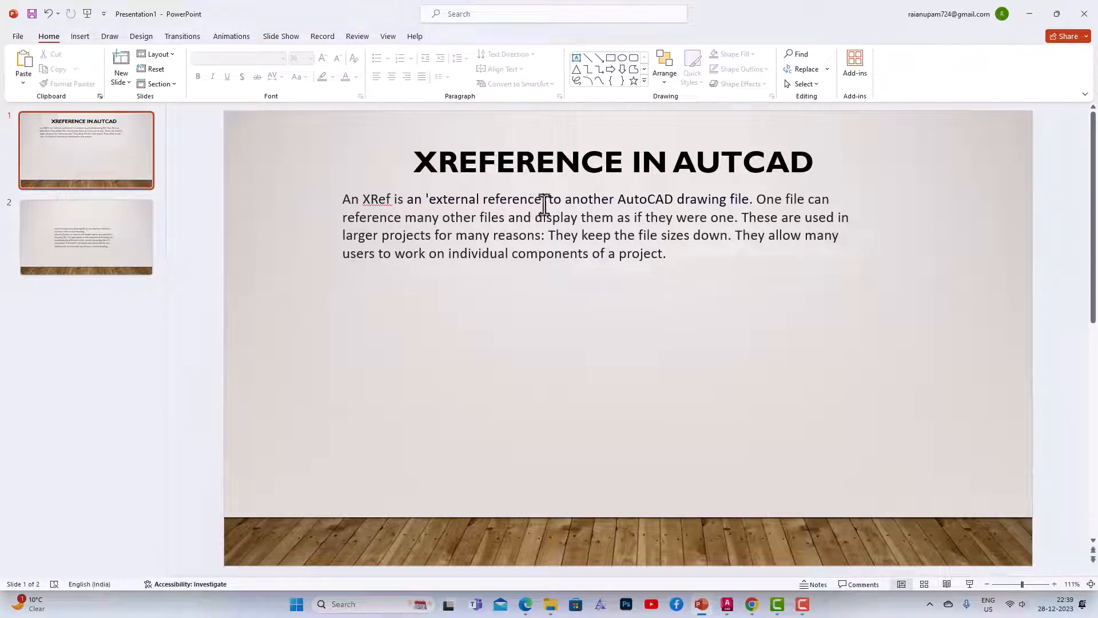
pyautogui.moveTo(727, 604)
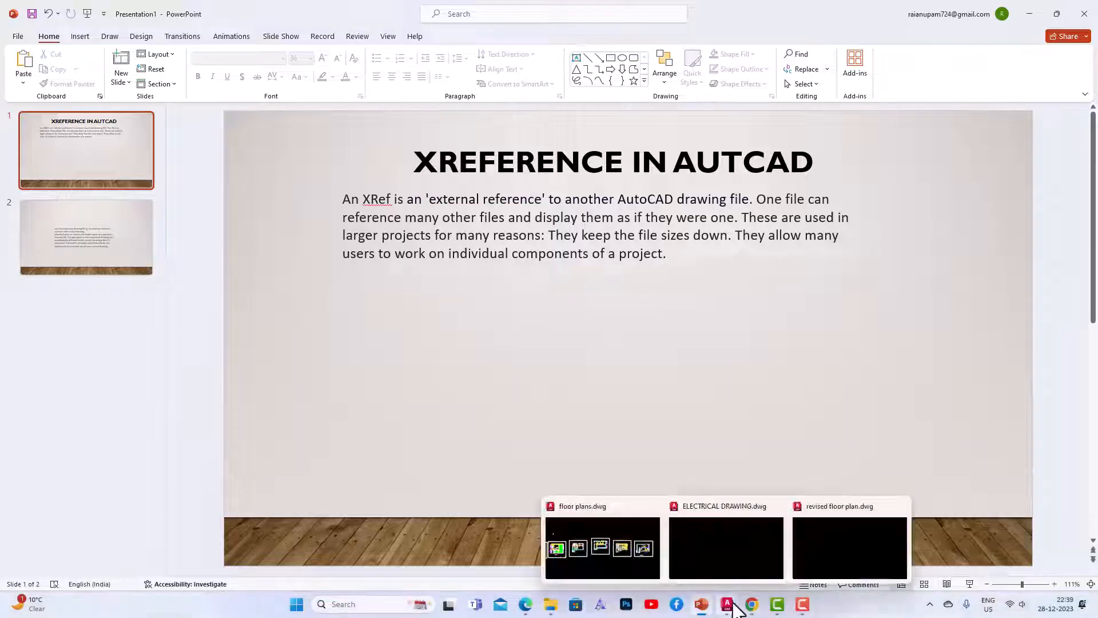
pyautogui.click(597, 558)
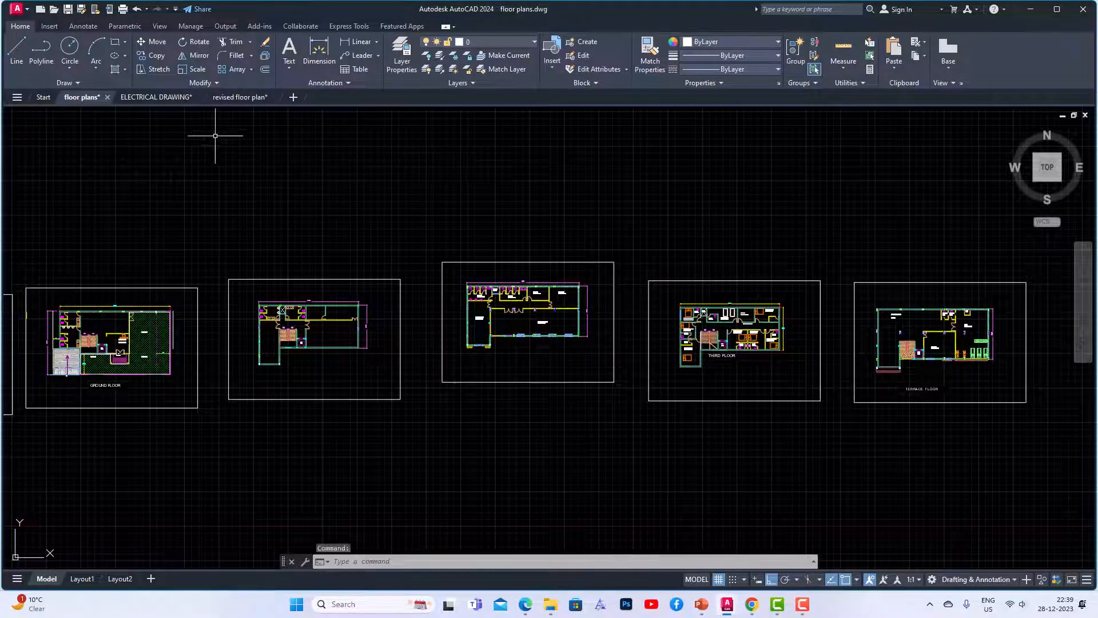
# Examine the banquet hall floor layout in the floor plans drawing up close
pyautogui.moveTo(81, 100)
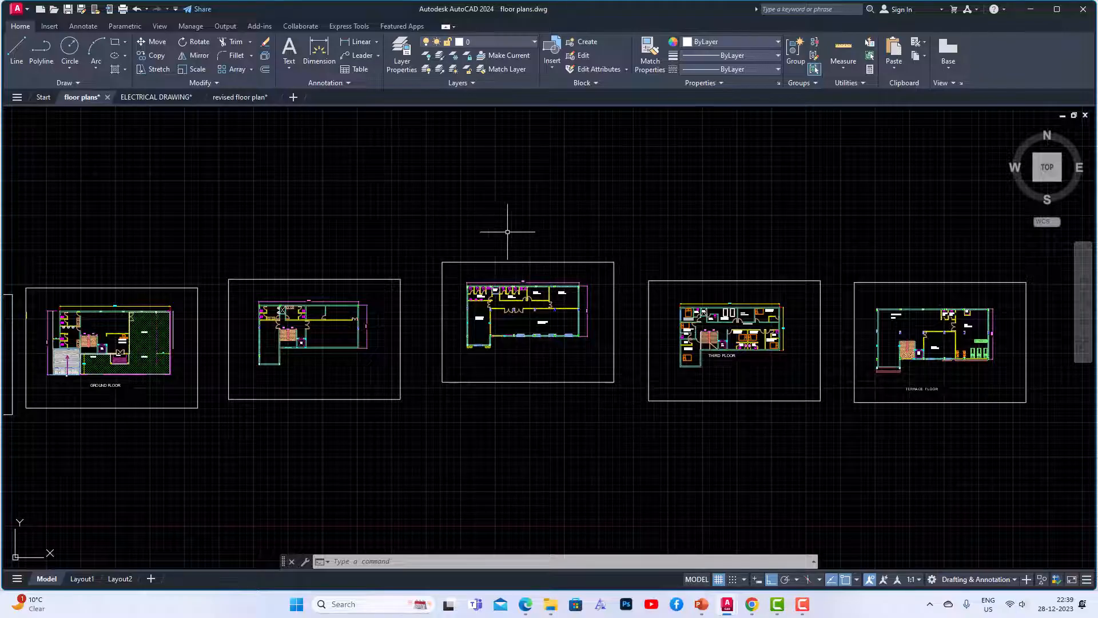
pyautogui.scroll(6, 550, 305)
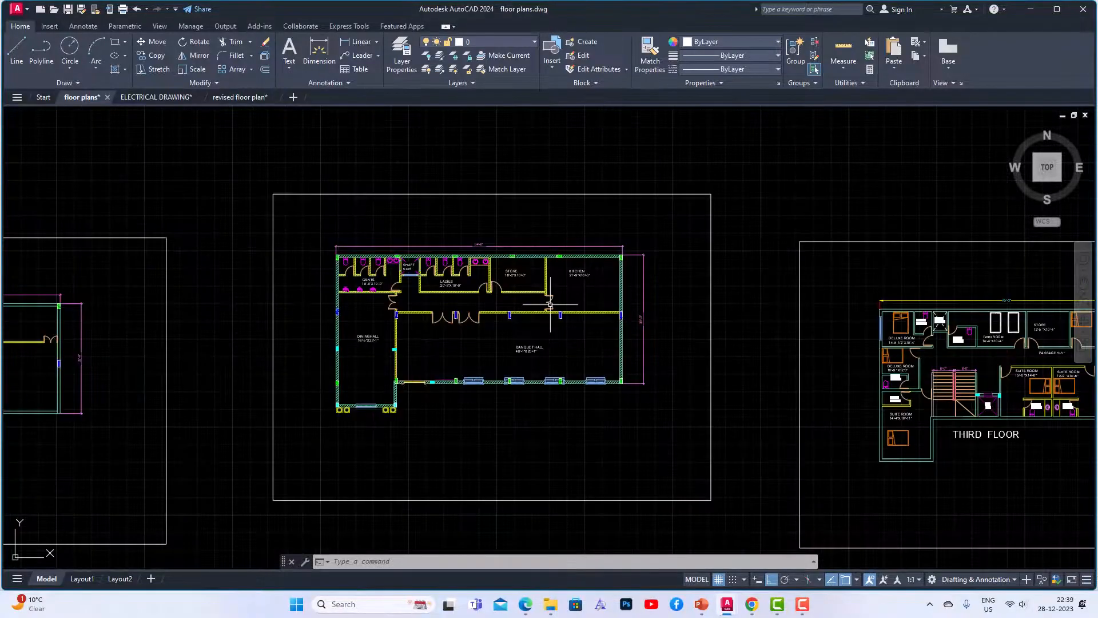
pyautogui.scroll(-2, 441, 241)
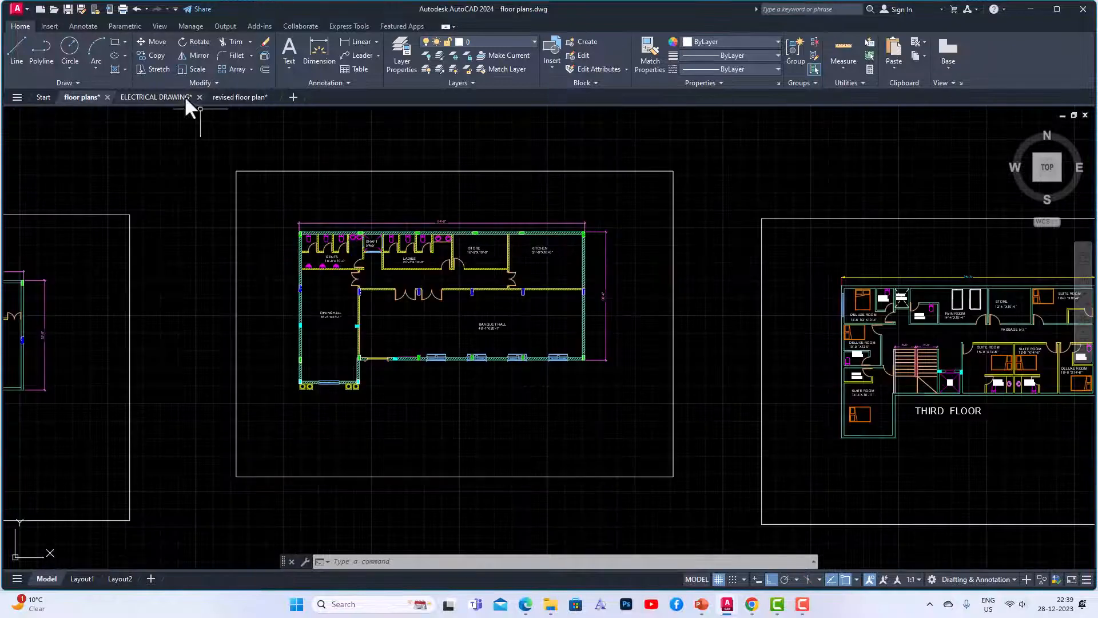
pyautogui.moveTo(248, 98)
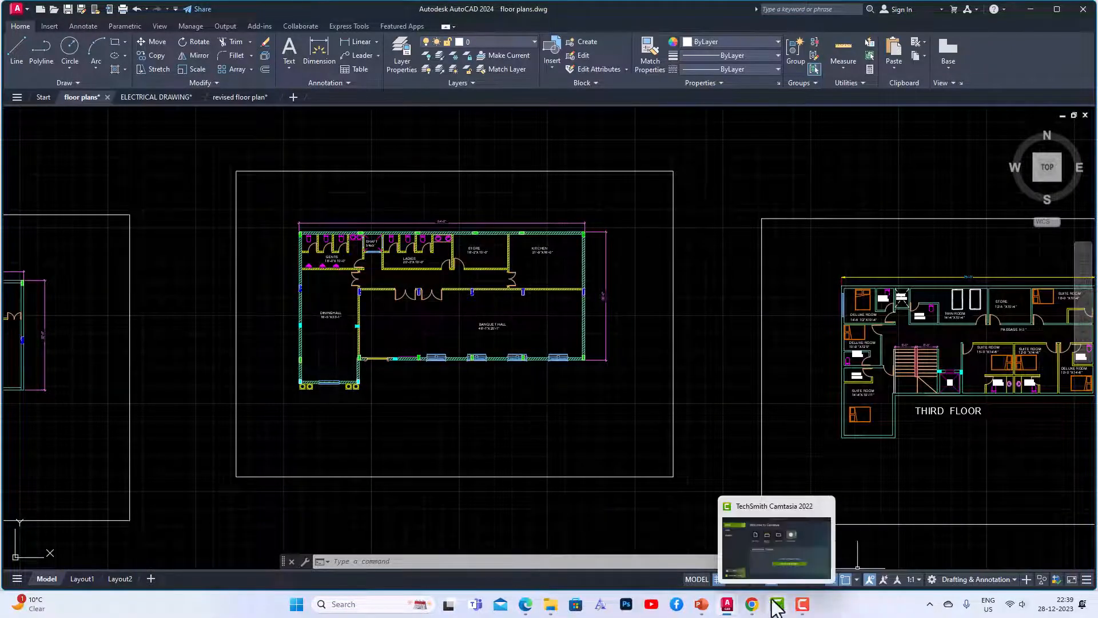
# Switch to PowerPoint to read the second slide about attaching xrefs, and return to the floor plans drawing in AutoCAD
pyautogui.click(701, 606)
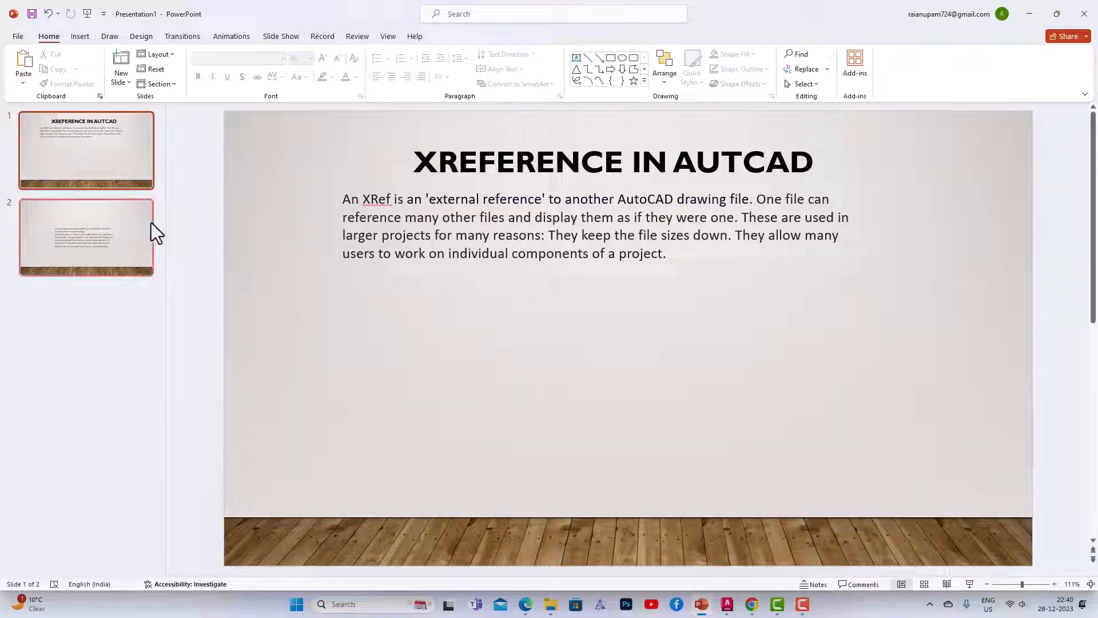
pyautogui.click(94, 235)
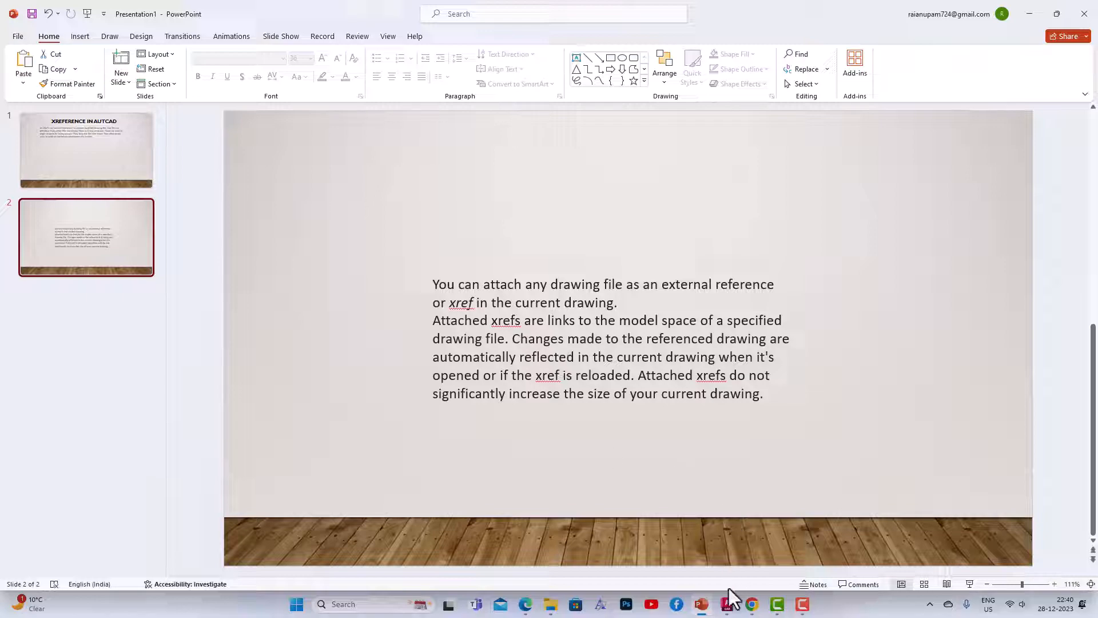
pyautogui.moveTo(730, 601)
pyautogui.click(640, 552)
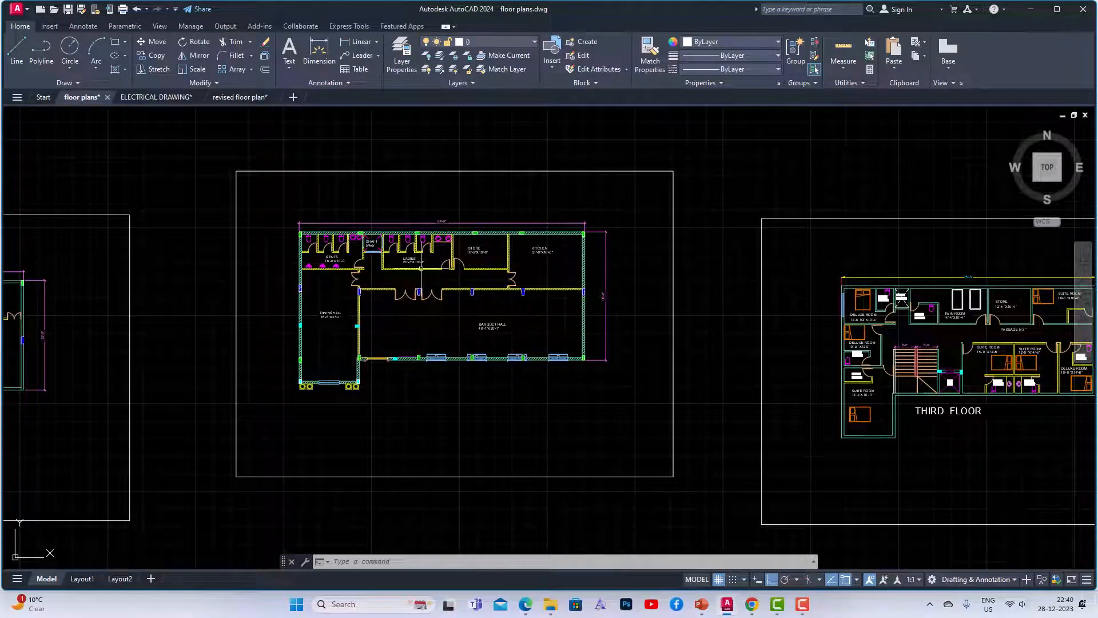
# Review the full row of floor plans, the revised floor plan file and the ELECTRICAL DRAWING model space
pyautogui.scroll(-4, 698, 352)
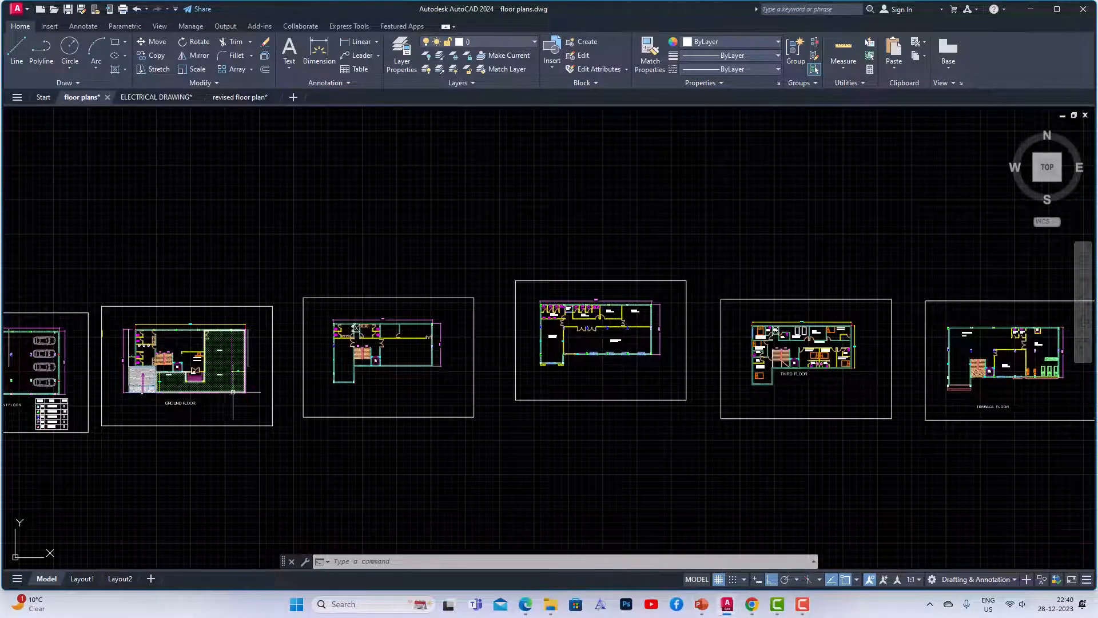
pyautogui.click(165, 105)
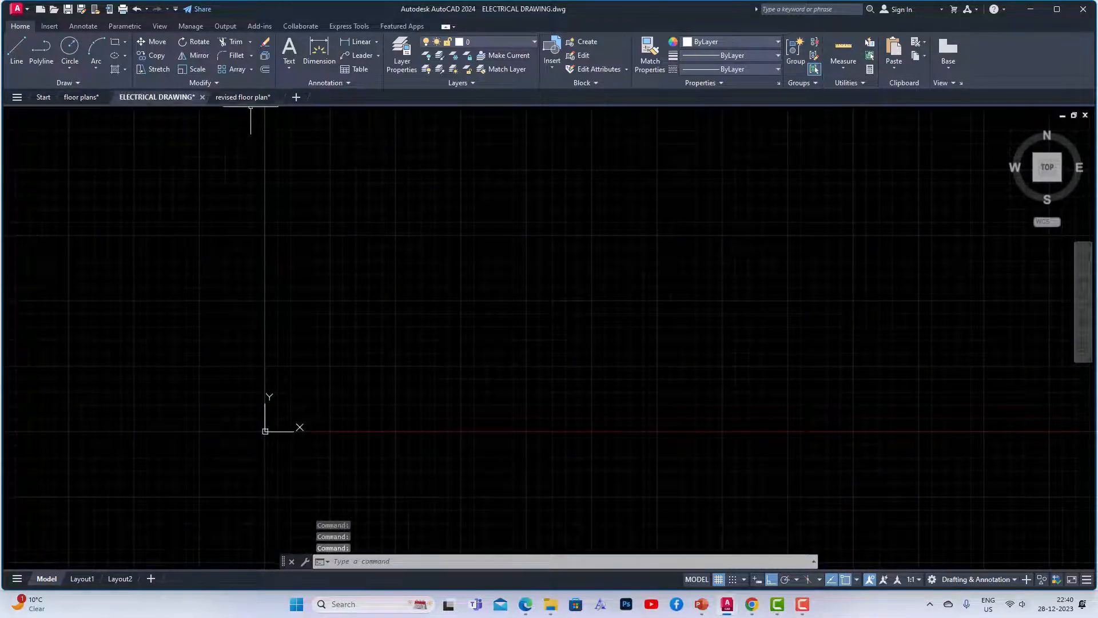
pyautogui.click(249, 97)
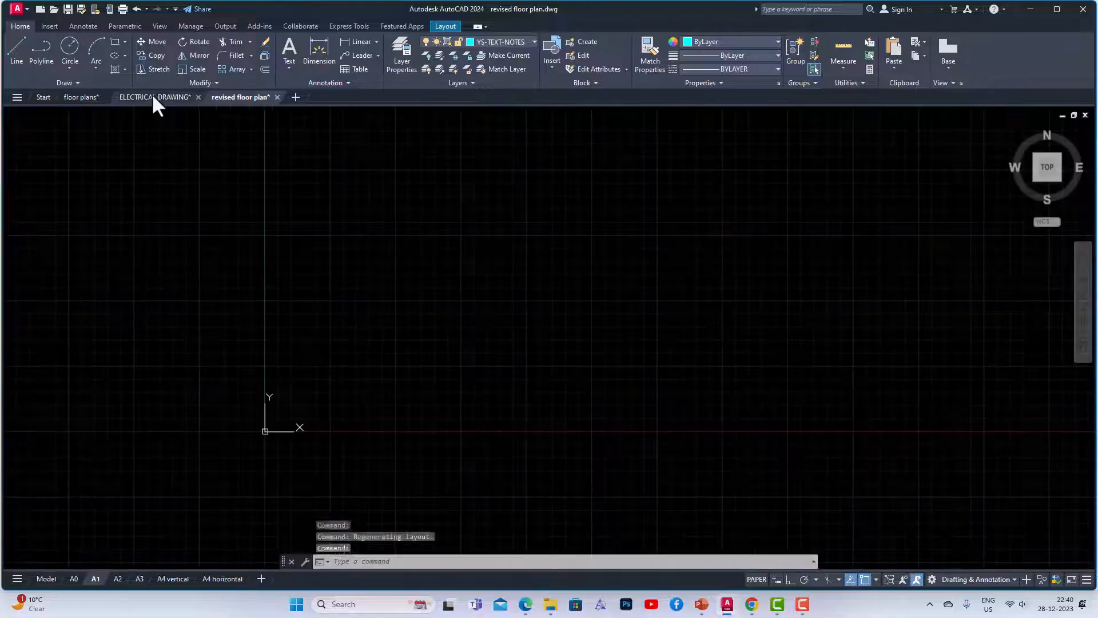
pyautogui.click(153, 97)
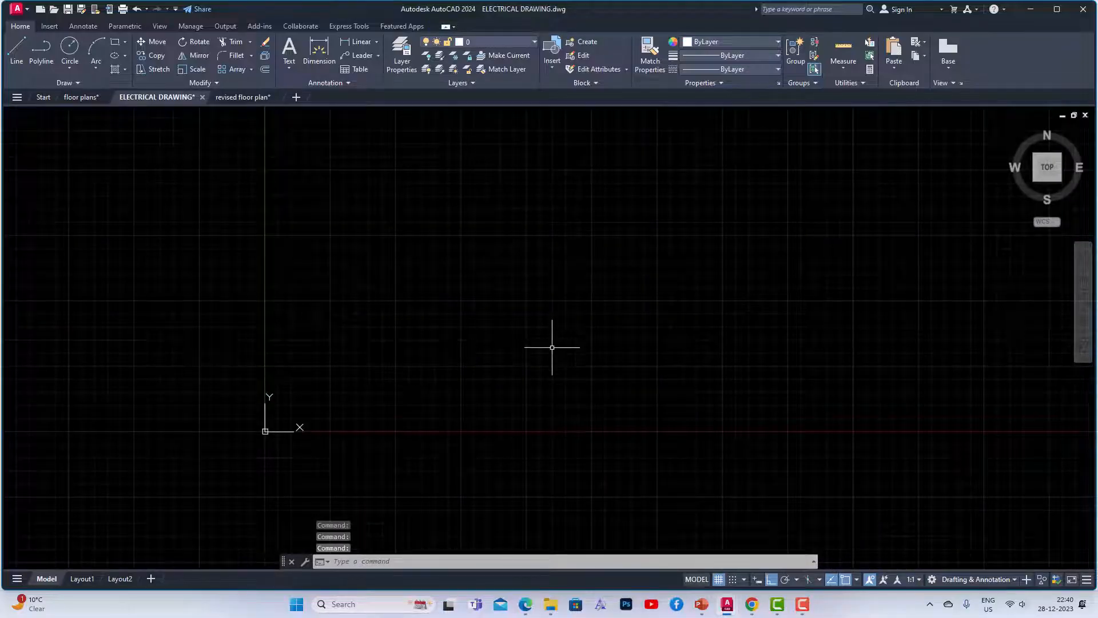
pyautogui.scroll(-2, 552, 347)
pyautogui.scroll(-2, 552, 347)
pyautogui.scroll(-2, 363, 365)
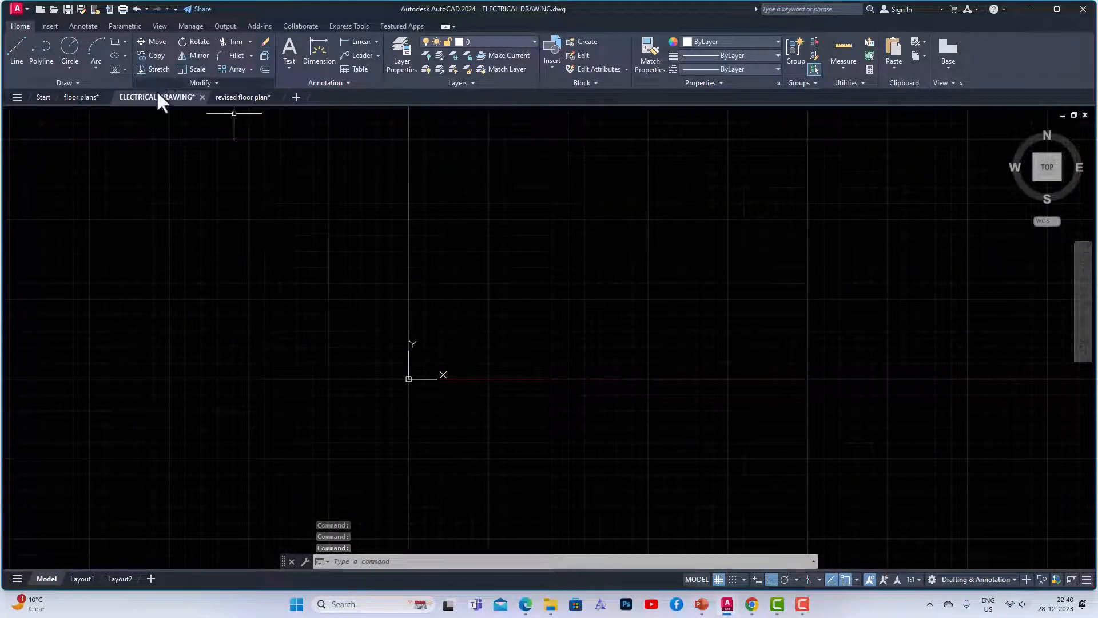
pyautogui.scroll(-2, 386, 408)
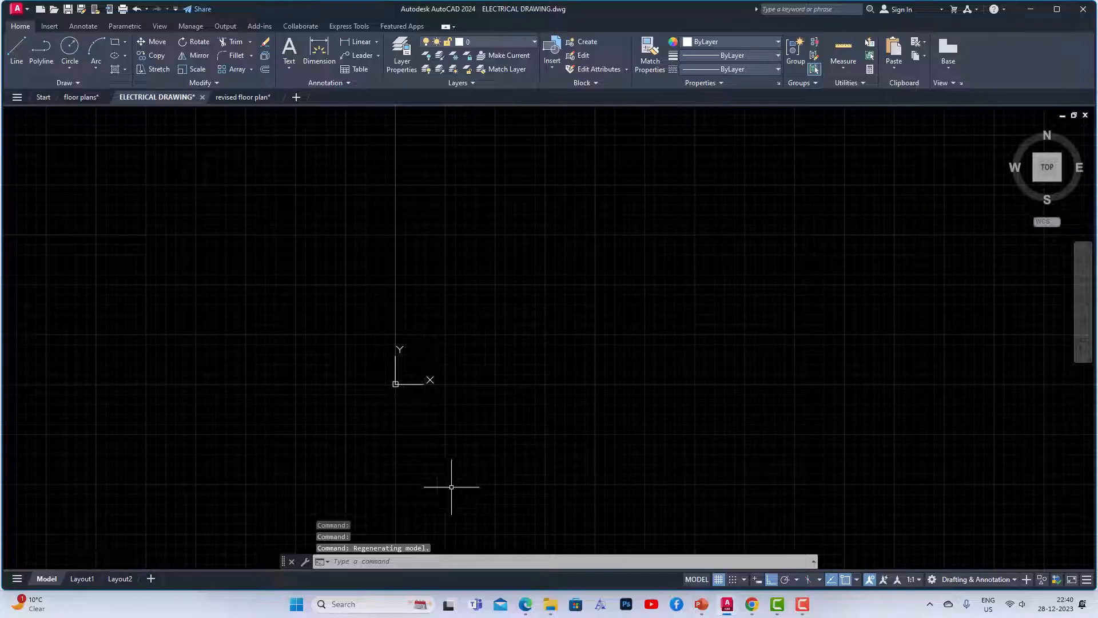
# Open the External References palette in ELECTRICAL DRAWING with the XREF command
pyautogui.click(85, 98)
pyautogui.click(140, 97)
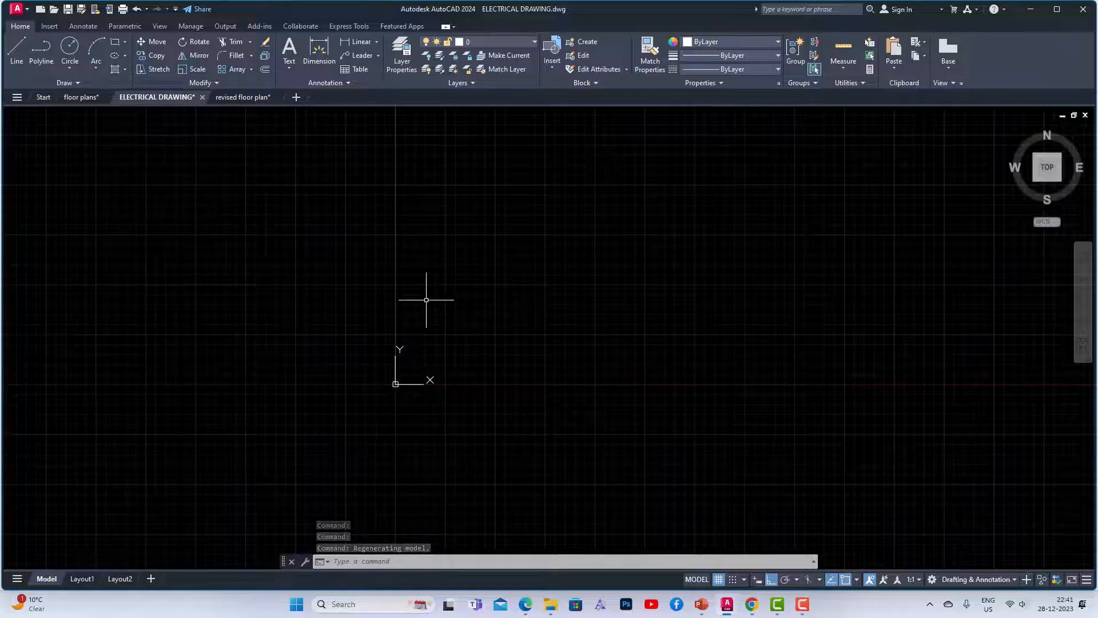
pyautogui.write('xr')
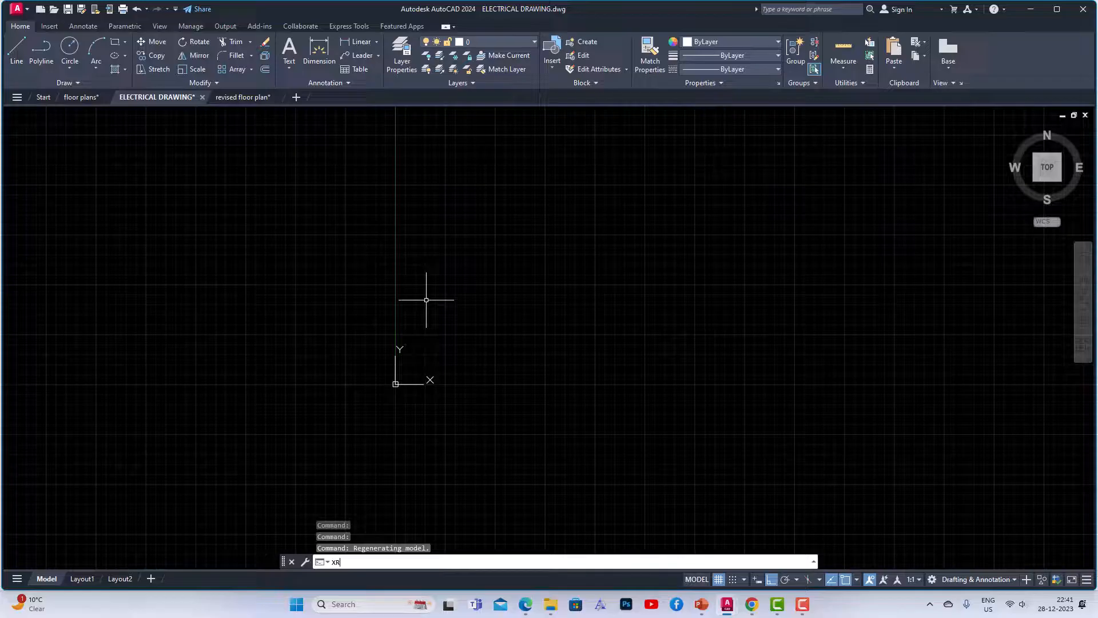
pyautogui.write('e')
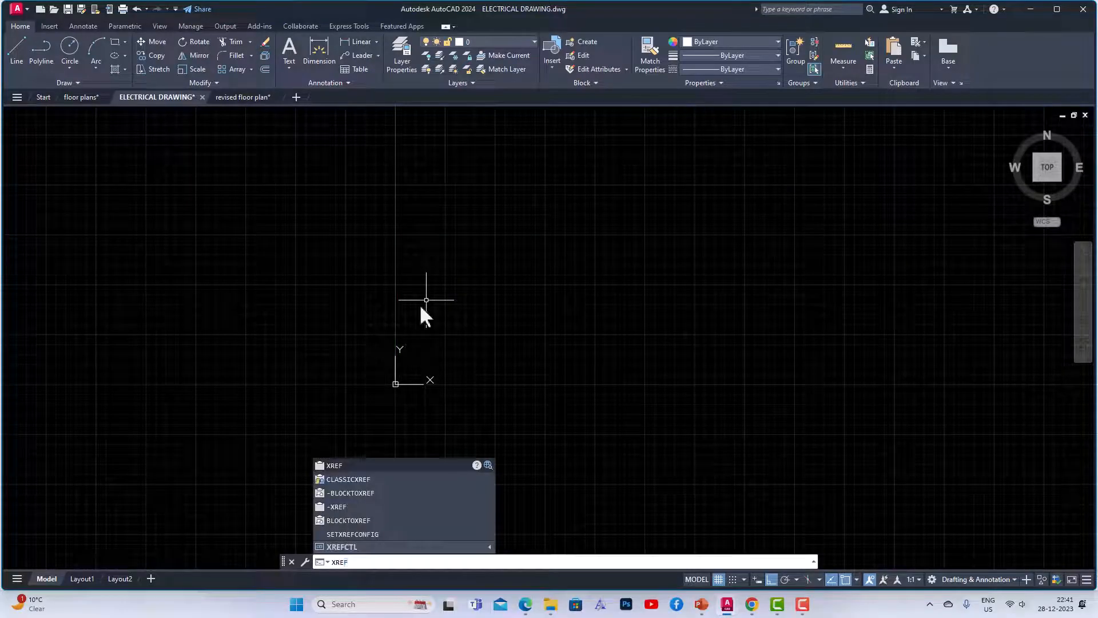
pyautogui.click(338, 466)
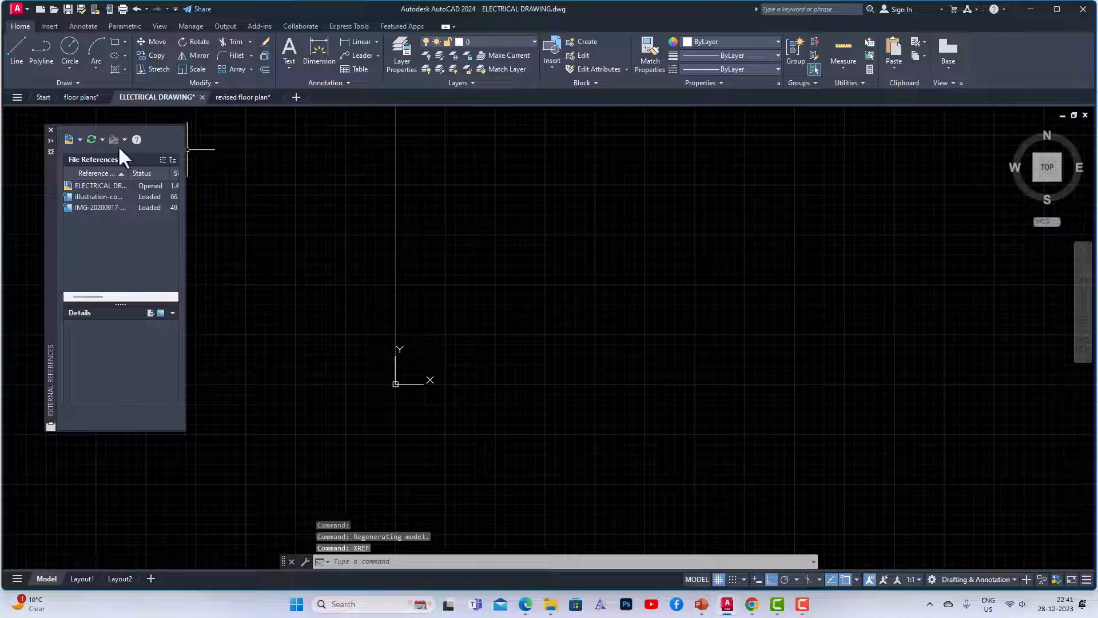
# Inspect the available attachment file types and the refresh and reload options in the External References palette
pyautogui.click(80, 142)
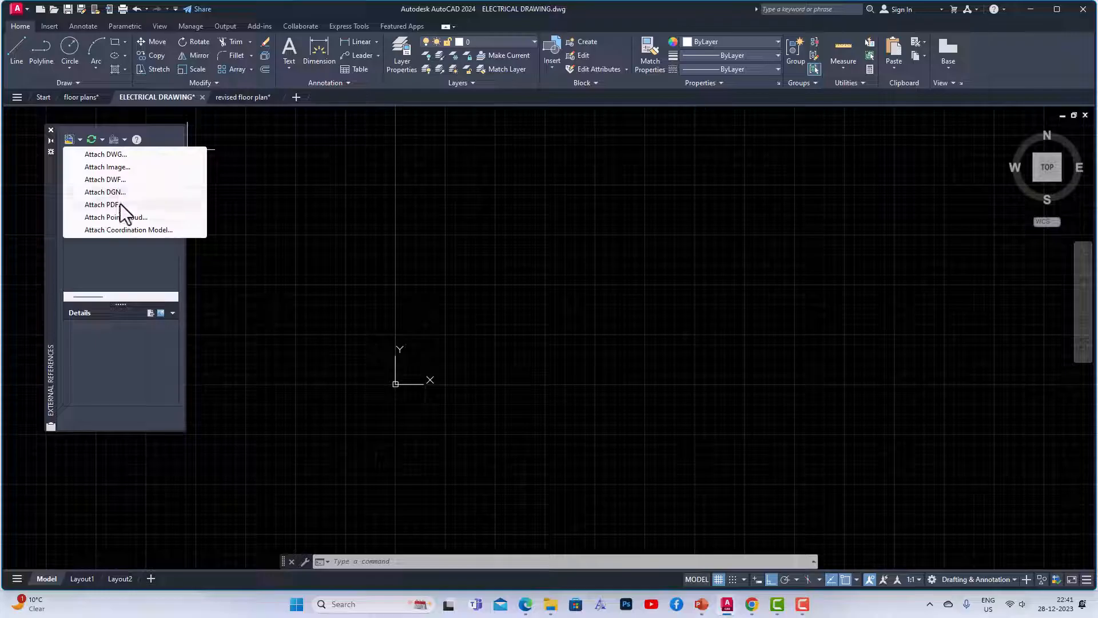
pyautogui.click(146, 240)
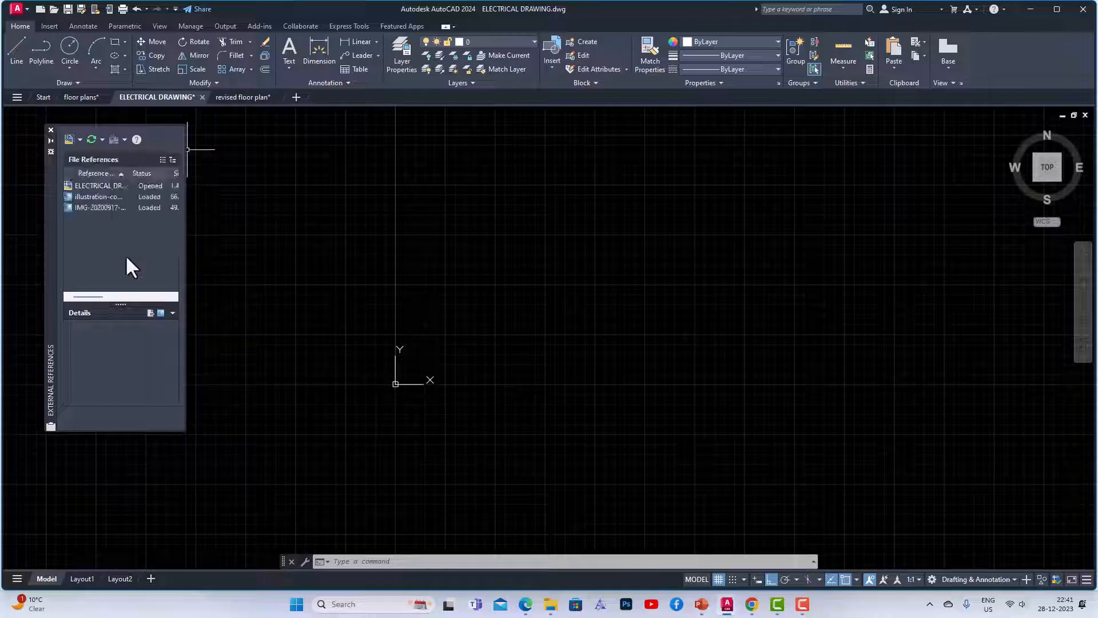
pyautogui.click(102, 140)
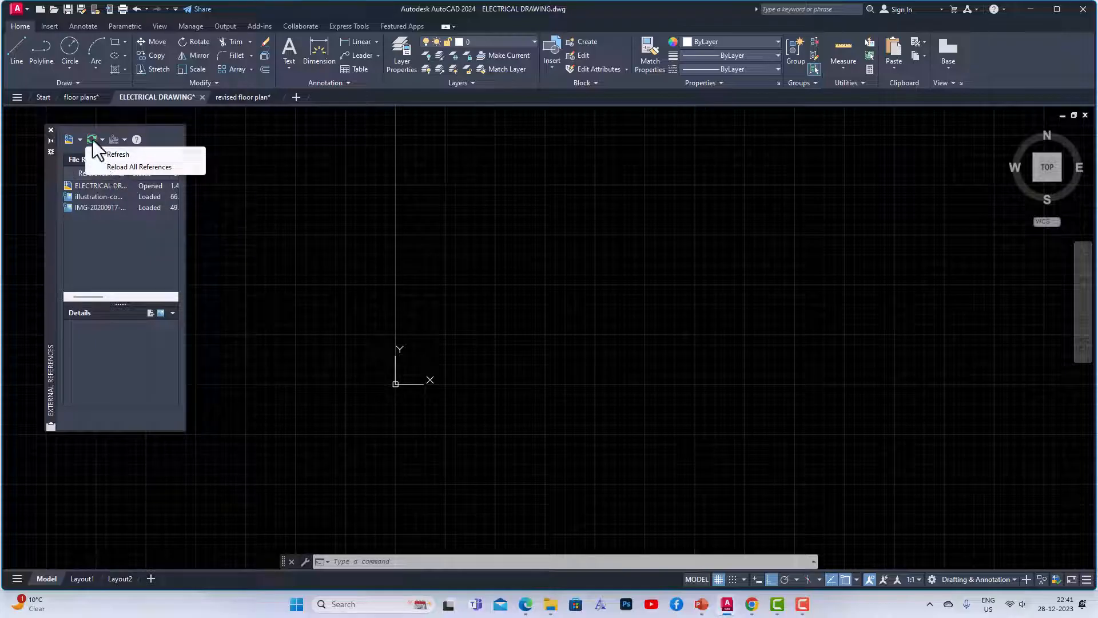
# Review the attachment file types and compare the tree and list views of the file references in the External References palette
pyautogui.click(93, 140)
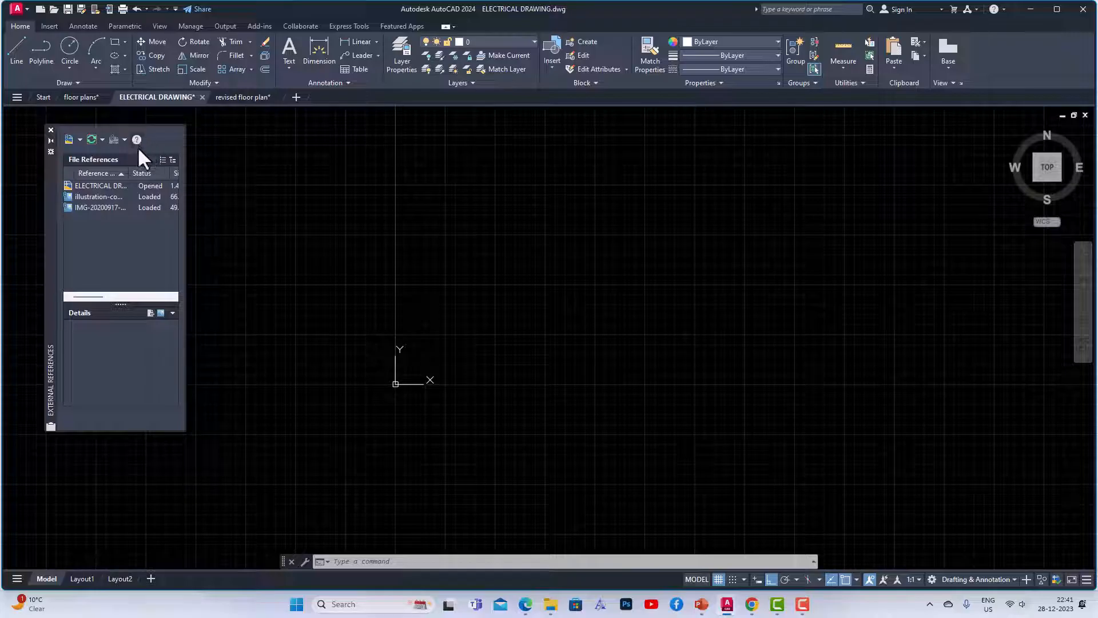
pyautogui.click(80, 142)
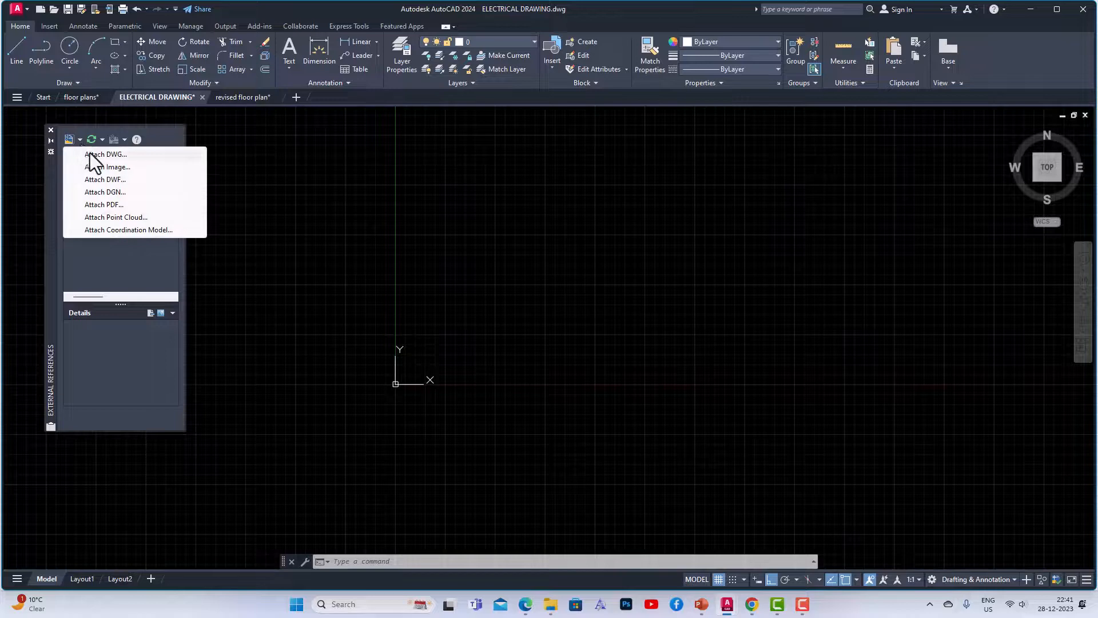
pyautogui.click(86, 246)
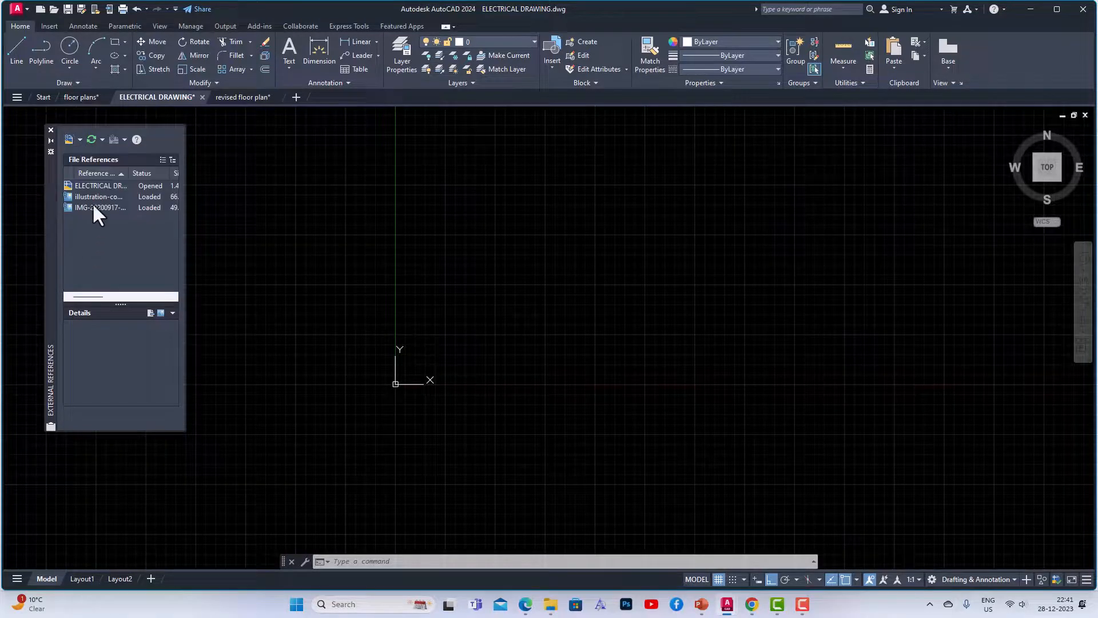
pyautogui.click(172, 160)
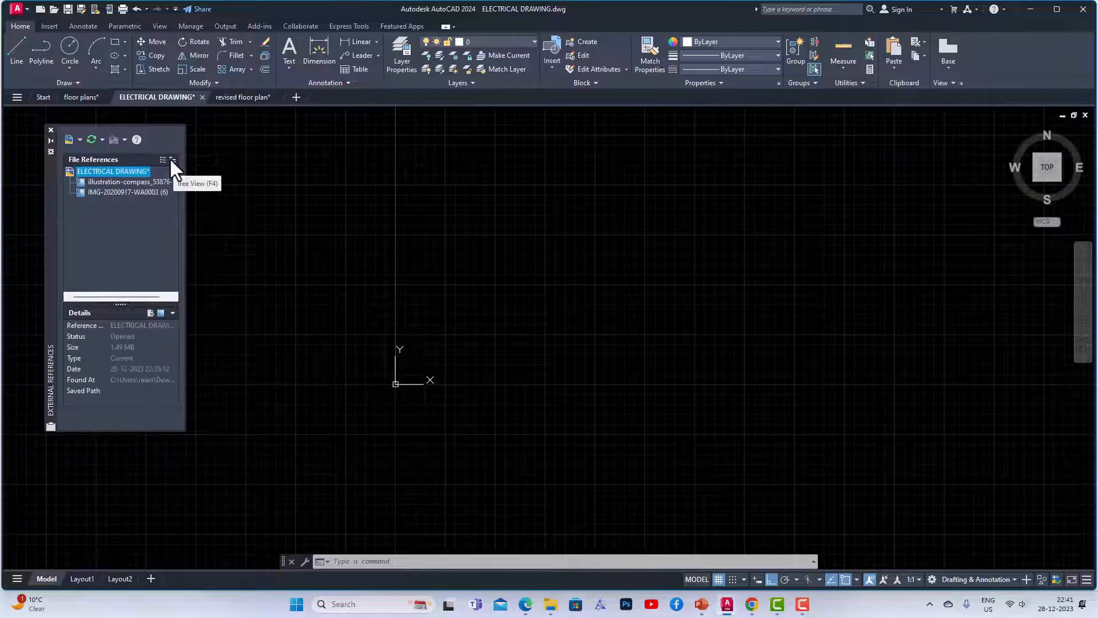
pyautogui.click(163, 160)
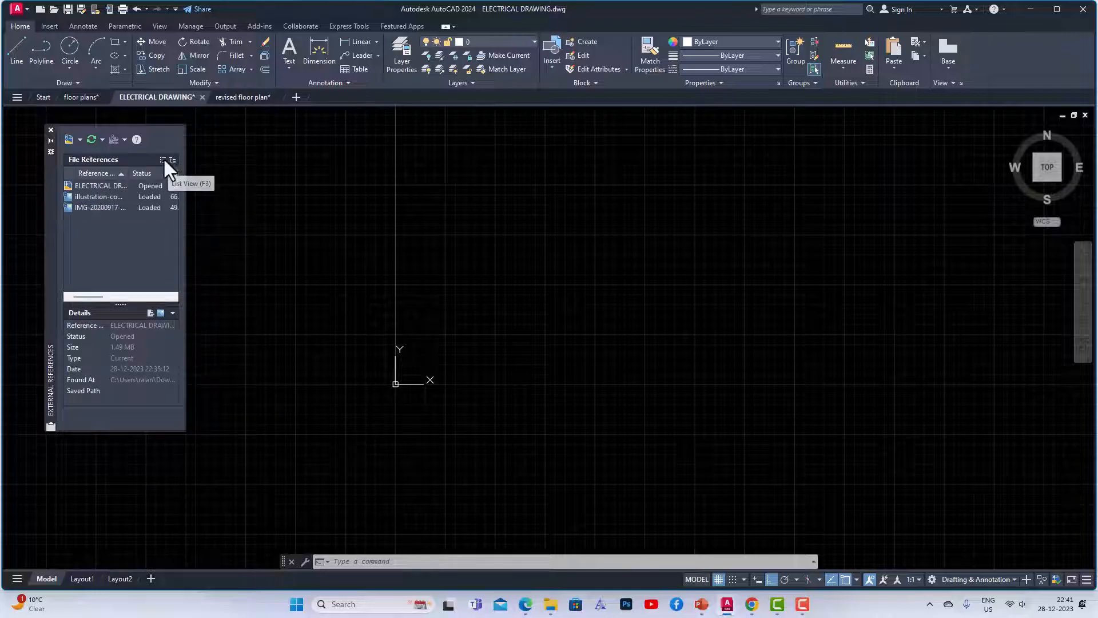
# Attach the floor plans DWG as an Attachment-type reference with relative path and scale 1.00, and place it in the ELECTRICAL DRAWING model space
pyautogui.click(80, 139)
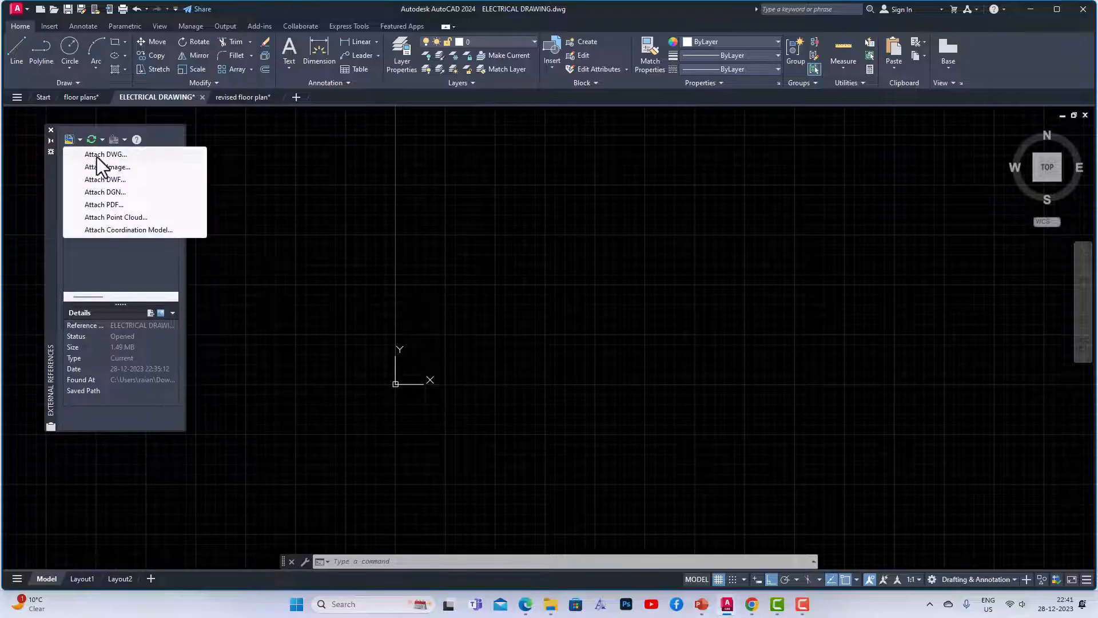
pyautogui.click(97, 155)
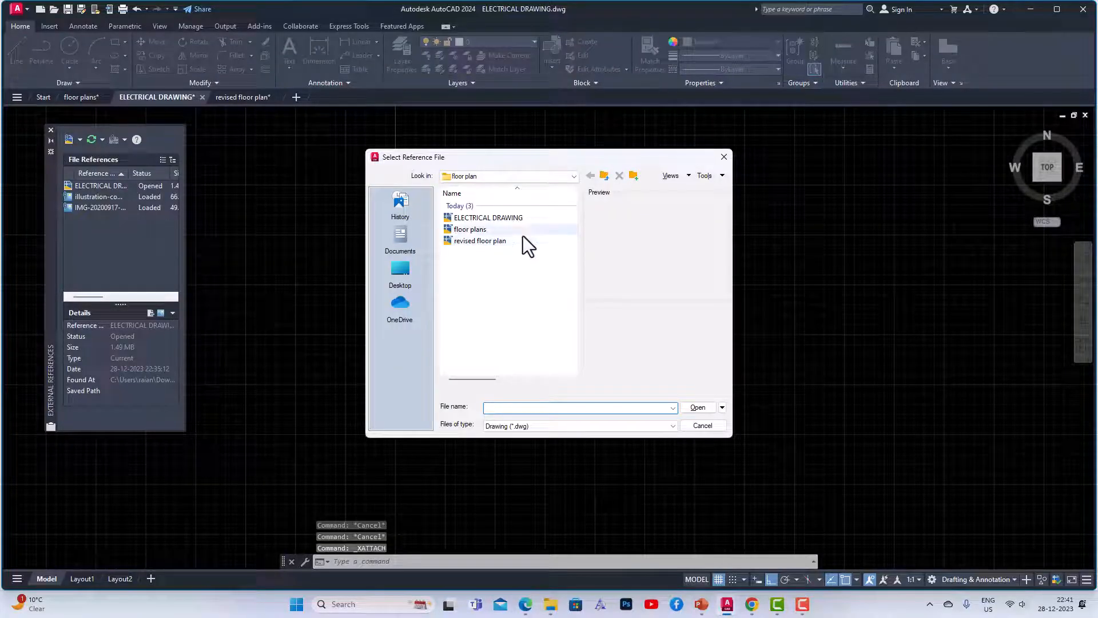
pyautogui.click(470, 229)
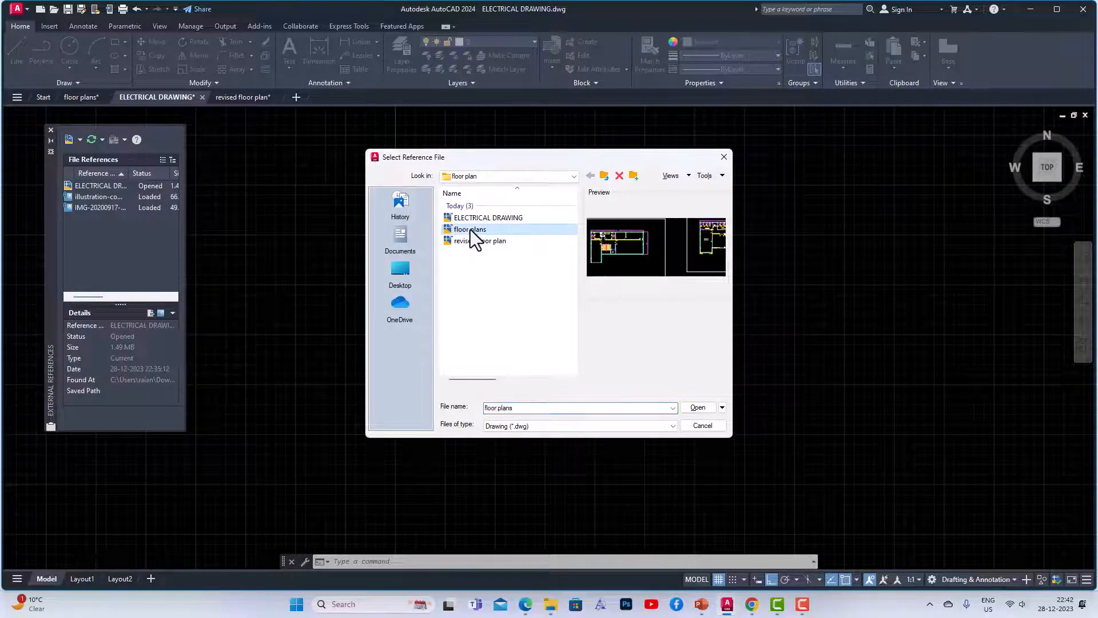
pyautogui.click(692, 407)
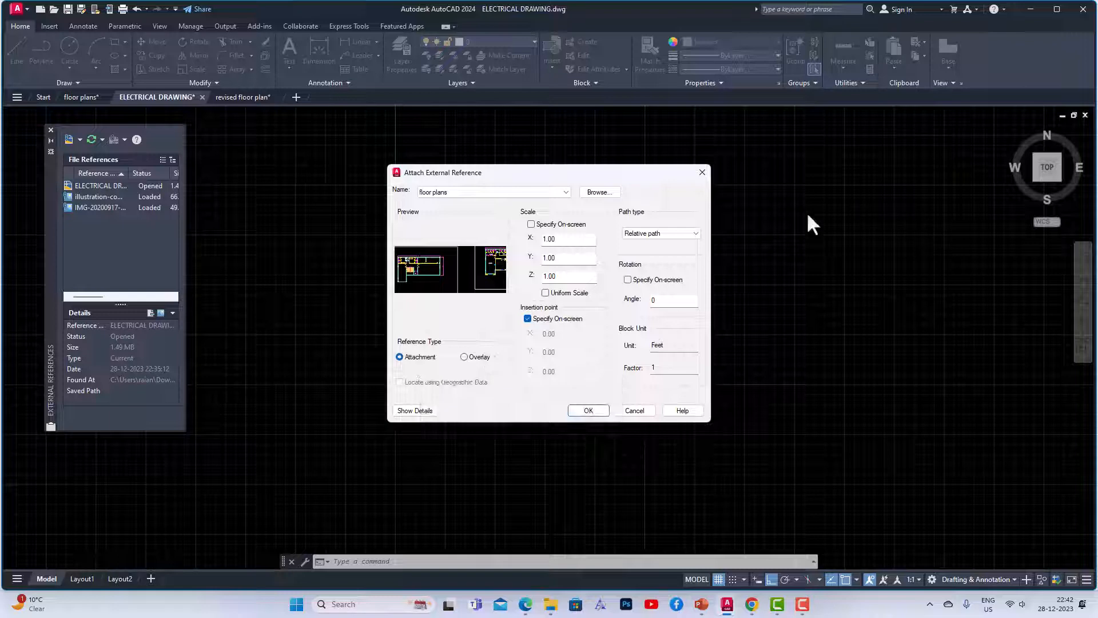
pyautogui.click(588, 410)
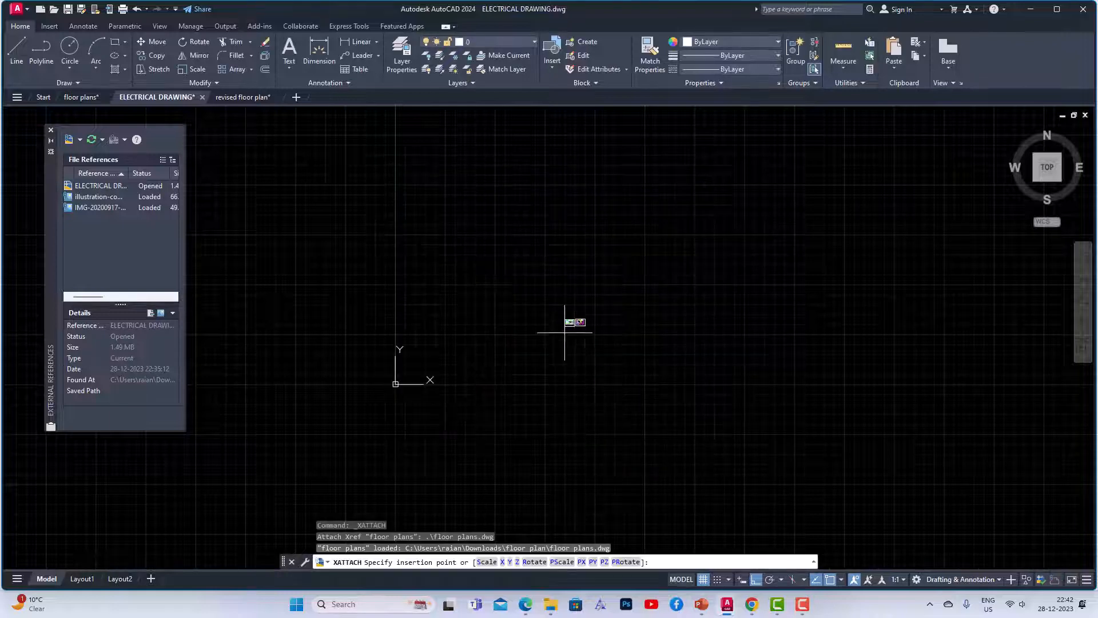
pyautogui.scroll(2, 520, 315)
pyautogui.scroll(5, 512, 316)
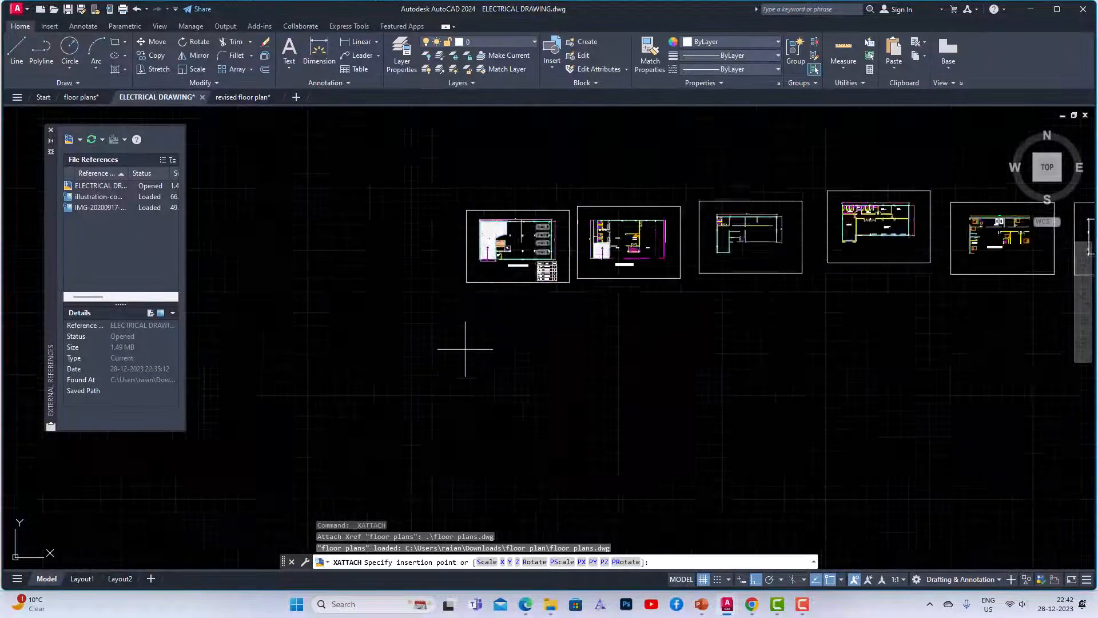
pyautogui.click(313, 448)
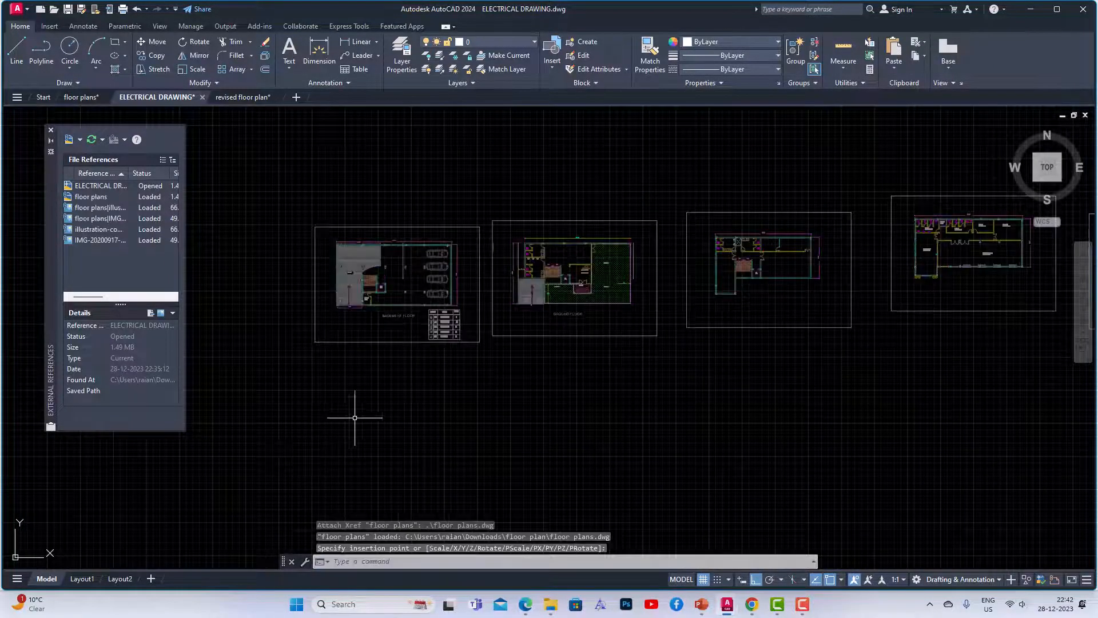
# Examine the attached floor plans reference, selecting it to check that it is one object and viewing the basement and ground floors
pyautogui.scroll(2, 558, 251)
pyautogui.scroll(-4, 515, 332)
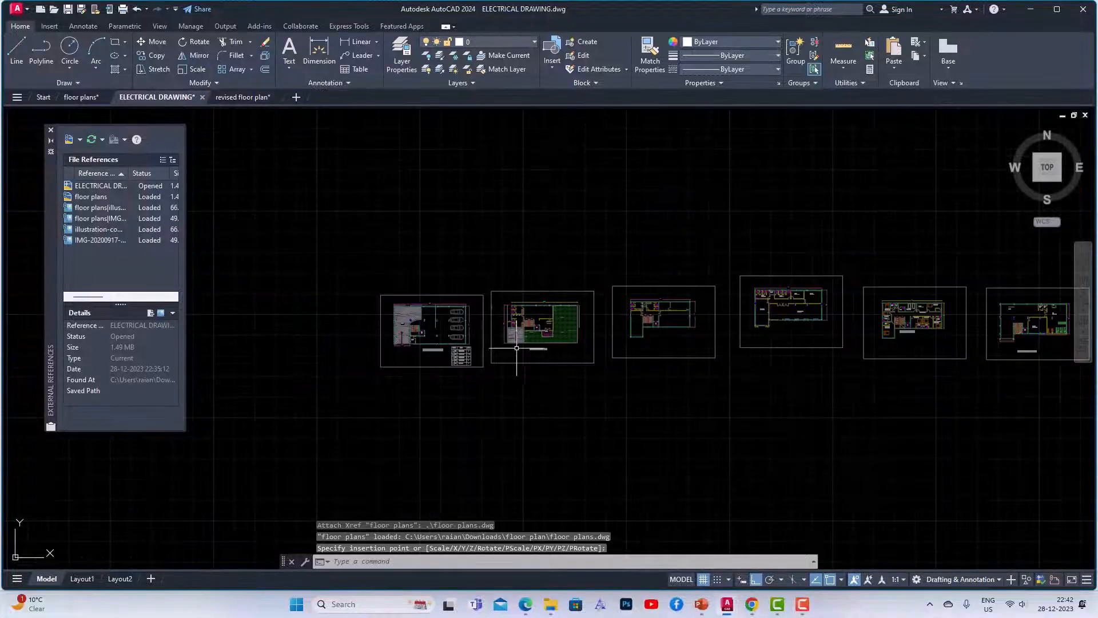
pyautogui.scroll(2, 852, 318)
pyautogui.click(838, 304)
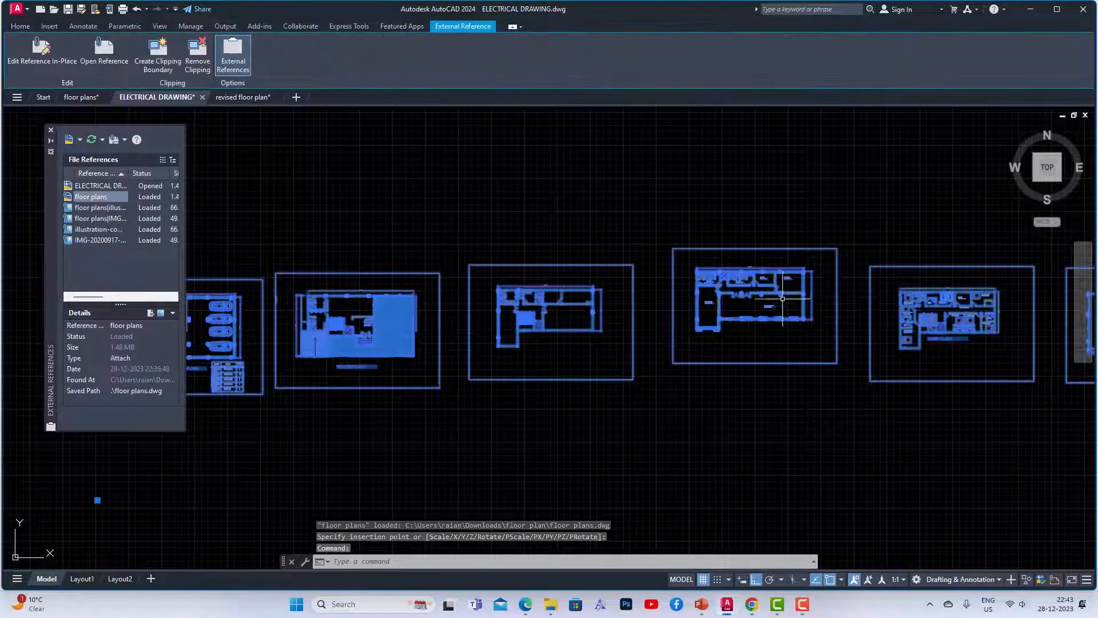
pyautogui.scroll(-2, 712, 308)
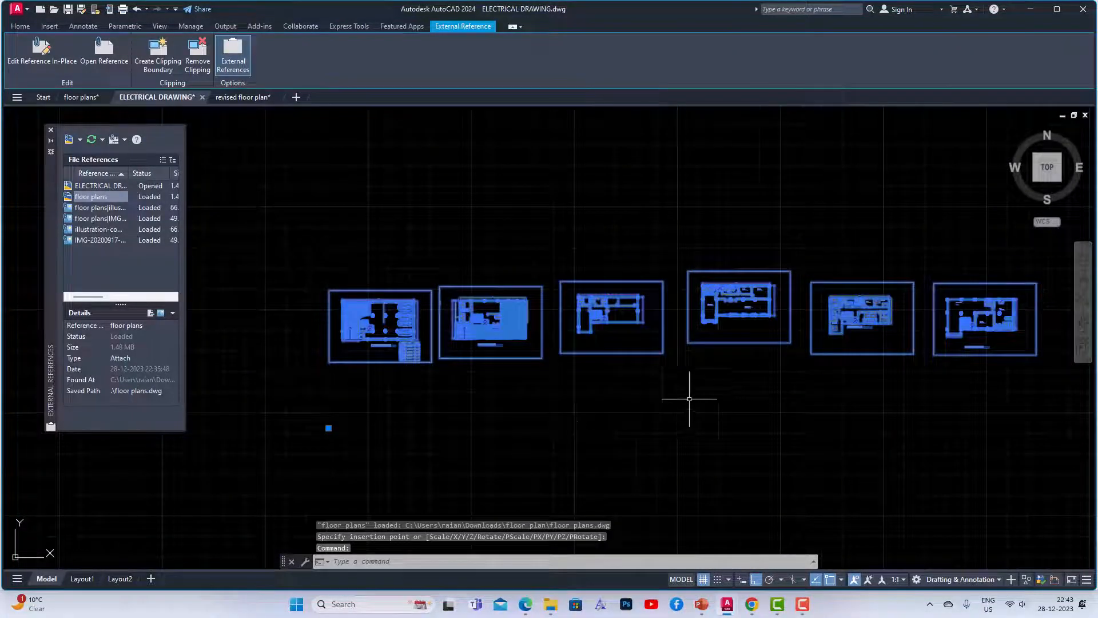
pyautogui.scroll(2, 403, 352)
pyautogui.scroll(3, 373, 351)
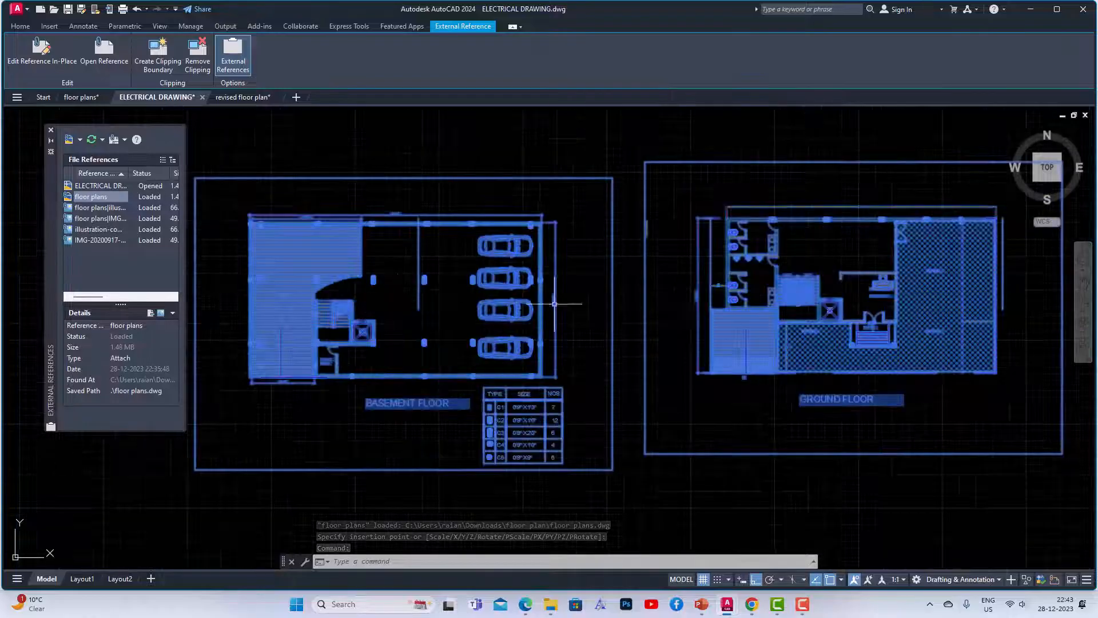
pyautogui.press('Escape')
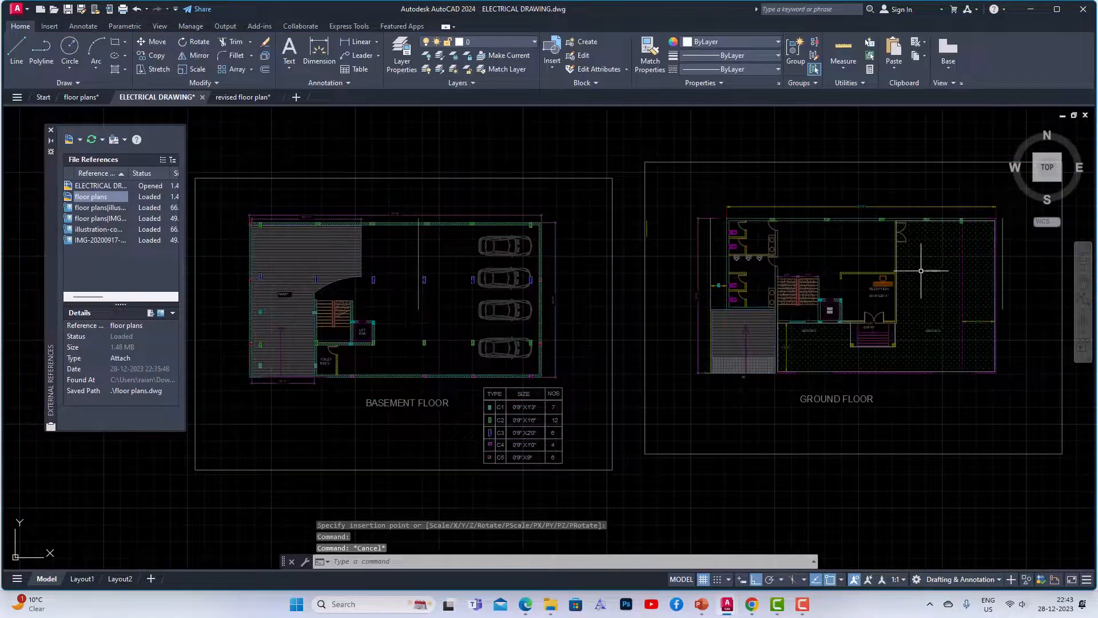
pyautogui.scroll(2, 921, 270)
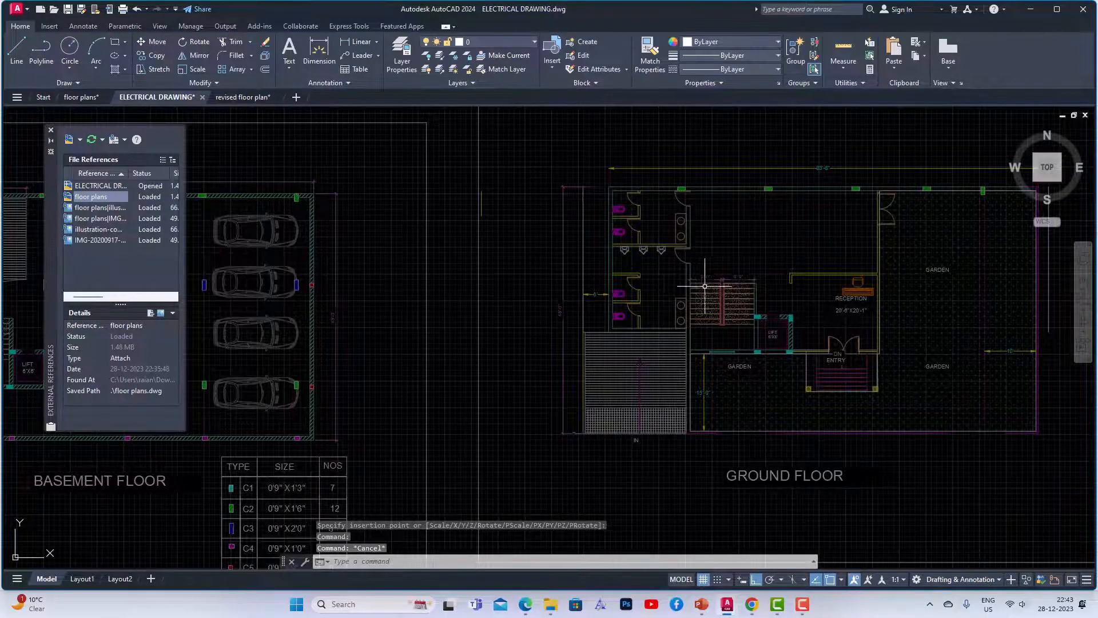
pyautogui.scroll(-2, 765, 289)
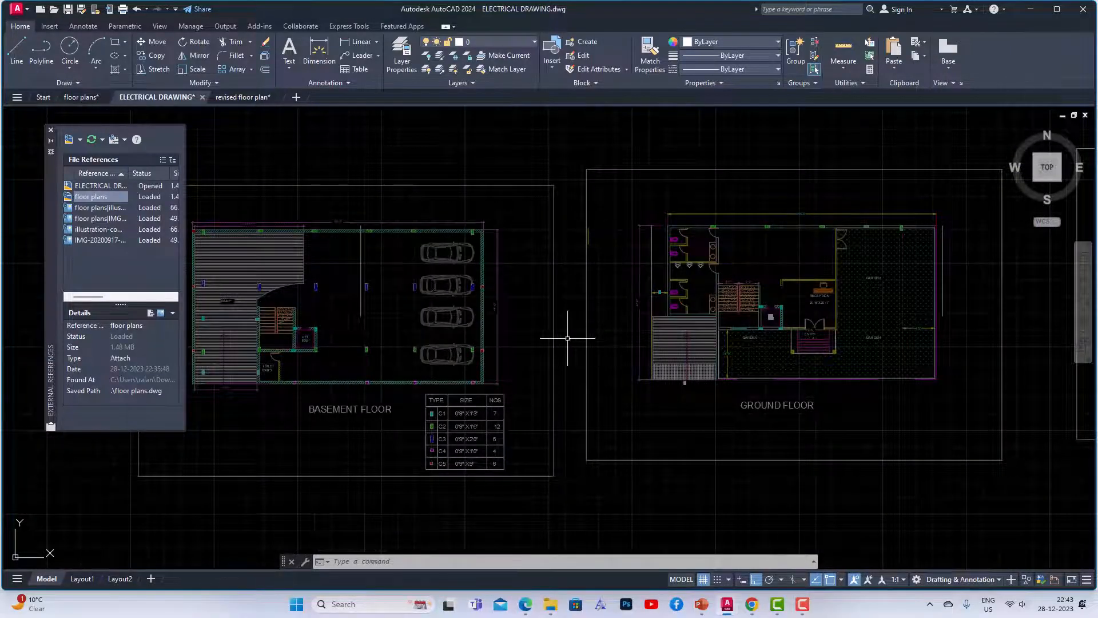
# Switch to the floor plans drawing and examine the banquet hall plan and the overall width of the plan beside the ground floor
pyautogui.click(81, 97)
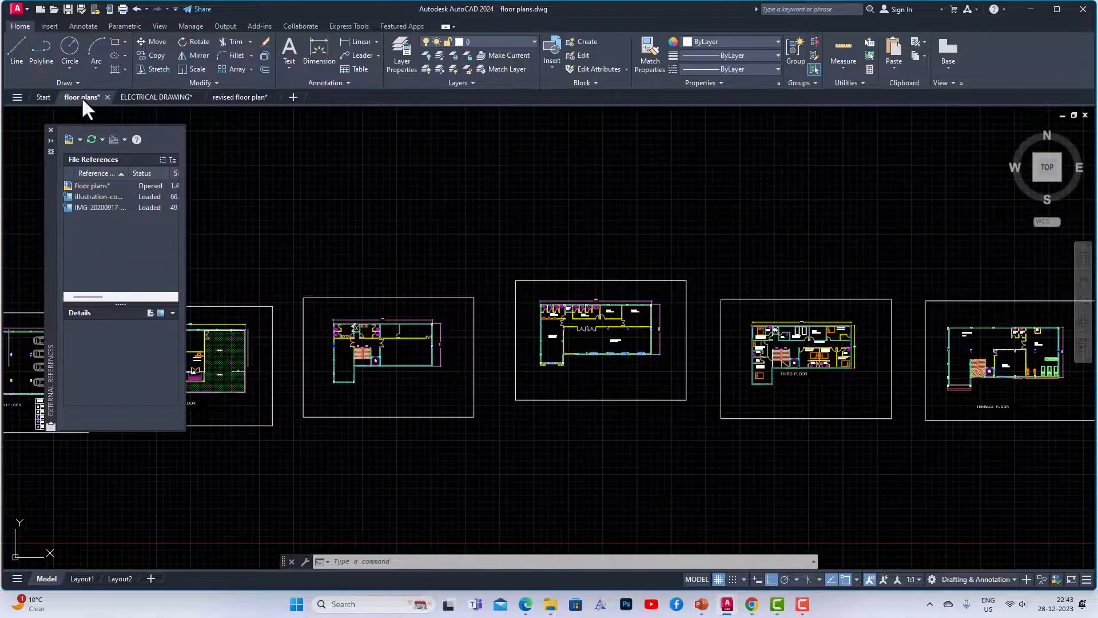
pyautogui.scroll(2, 480, 351)
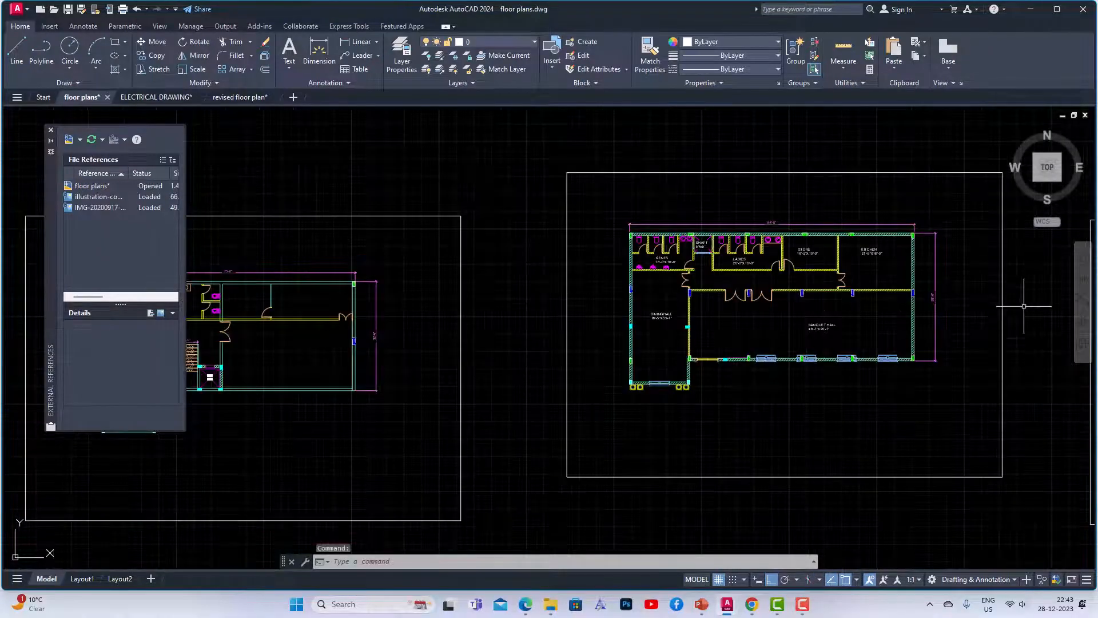
pyautogui.scroll(-3, 660, 246)
pyautogui.scroll(4, 784, 257)
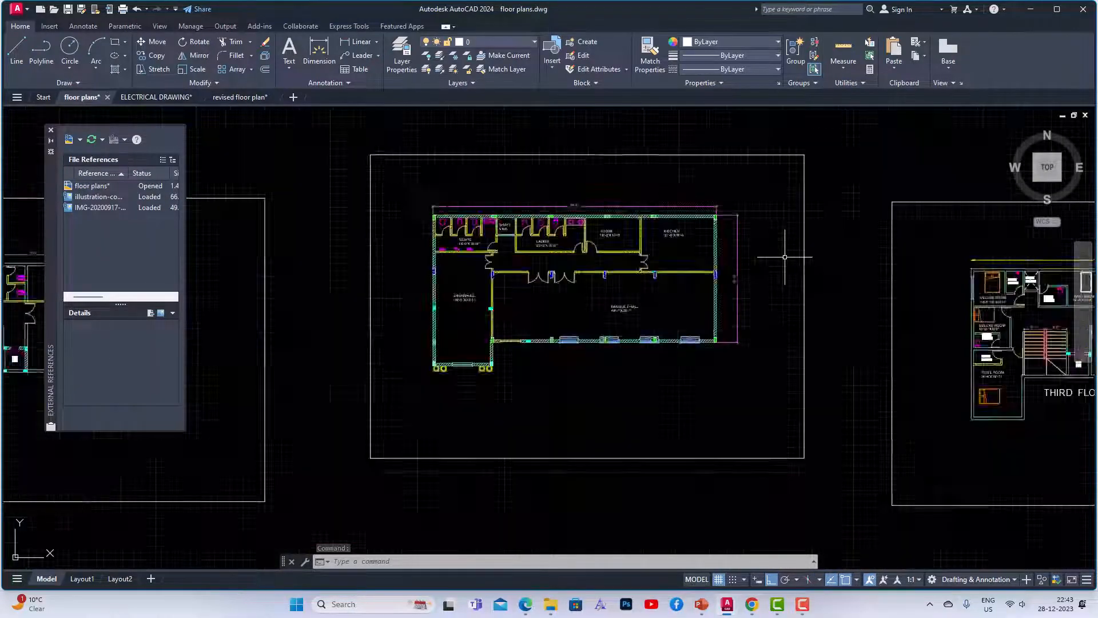
pyautogui.scroll(-4, 517, 258)
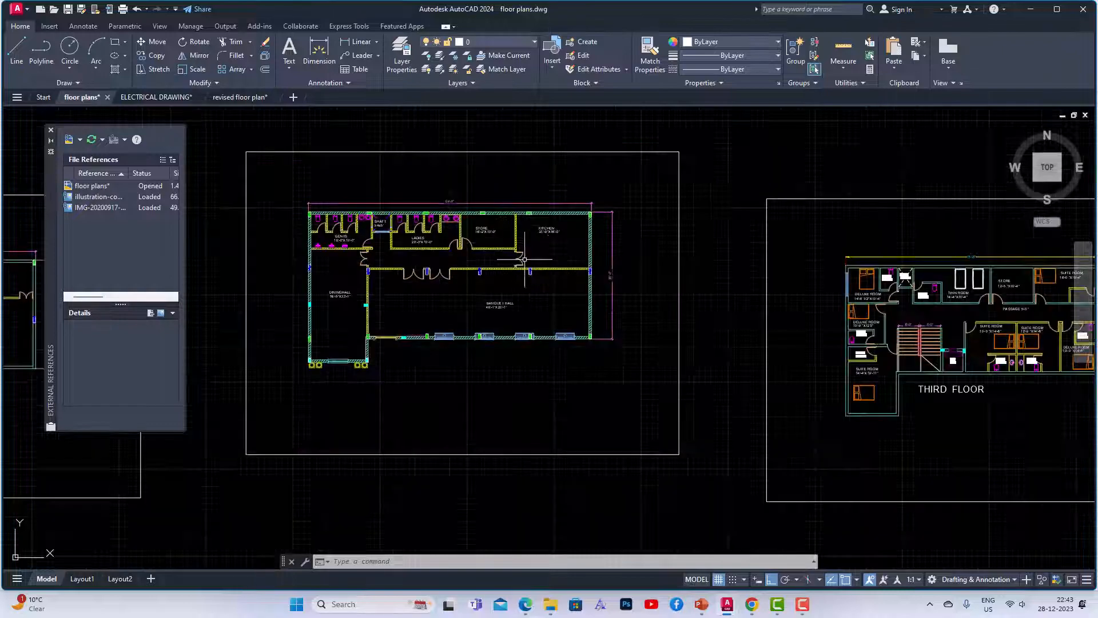
pyautogui.scroll(-2, 558, 265)
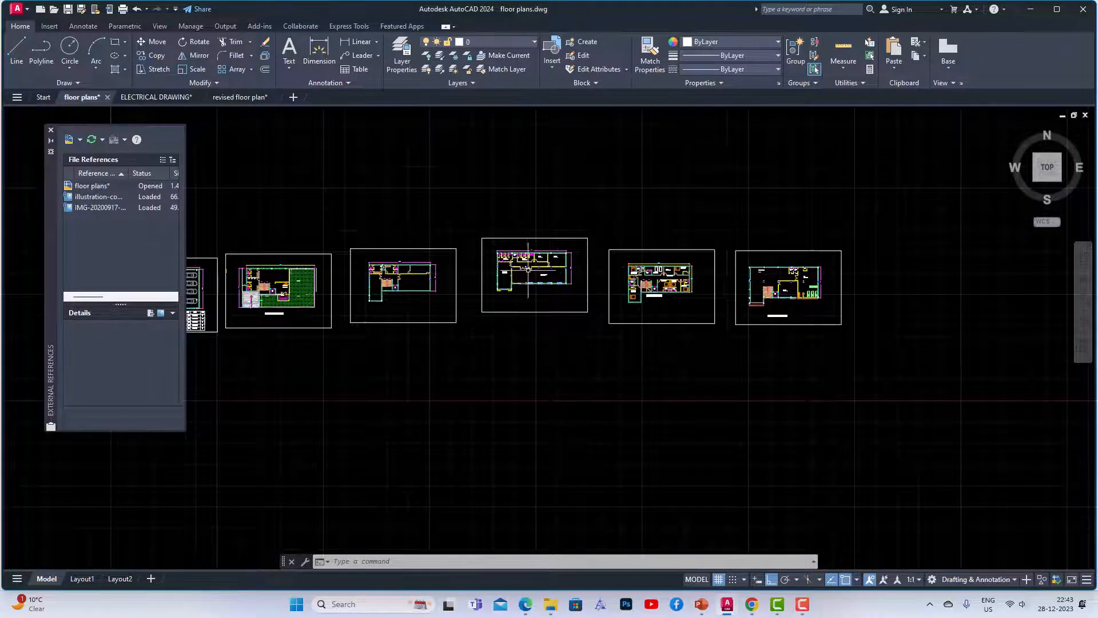
pyautogui.scroll(5, 251, 283)
pyautogui.scroll(4, 401, 229)
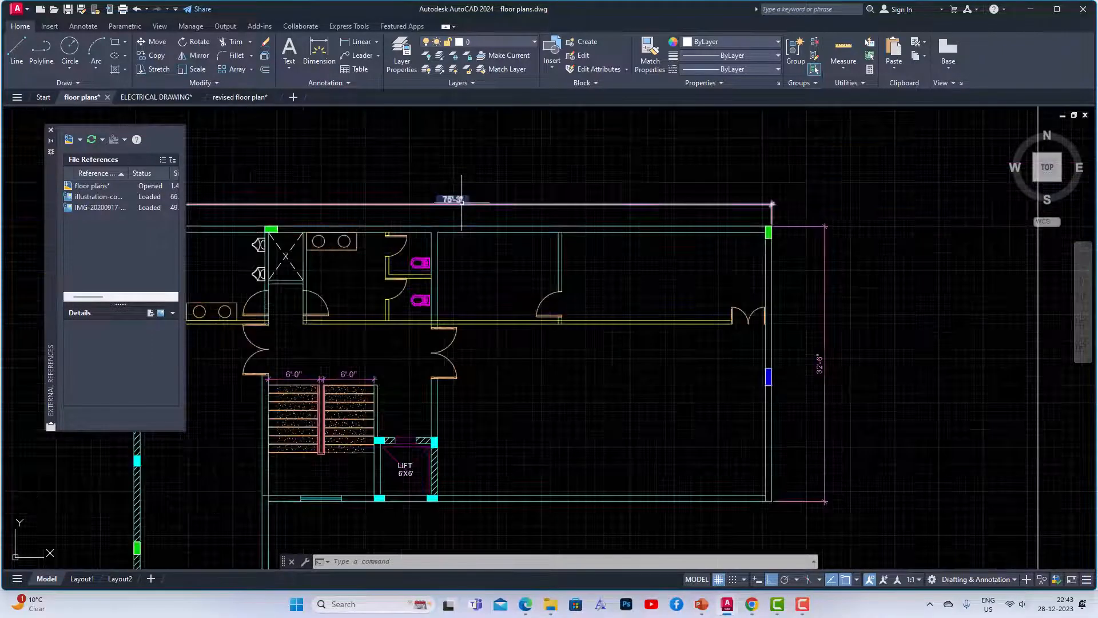
pyautogui.scroll(-6, 468, 217)
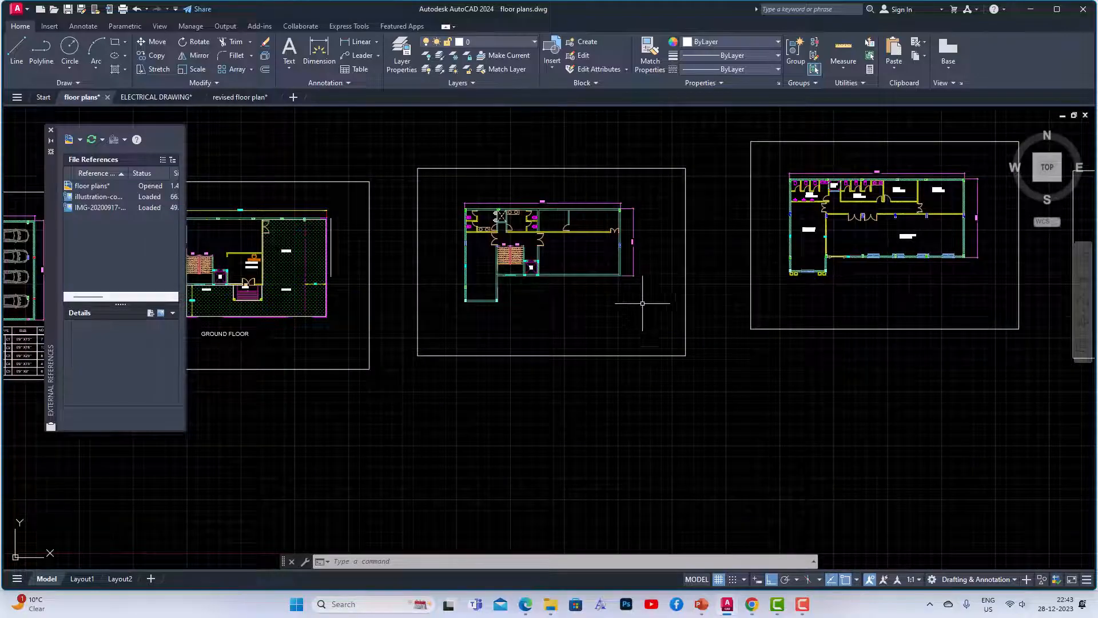
# Stretch the right end of the plan between the ground floor and banquet hall plans outward by 6'
pyautogui.click(653, 319)
pyautogui.click(612, 189)
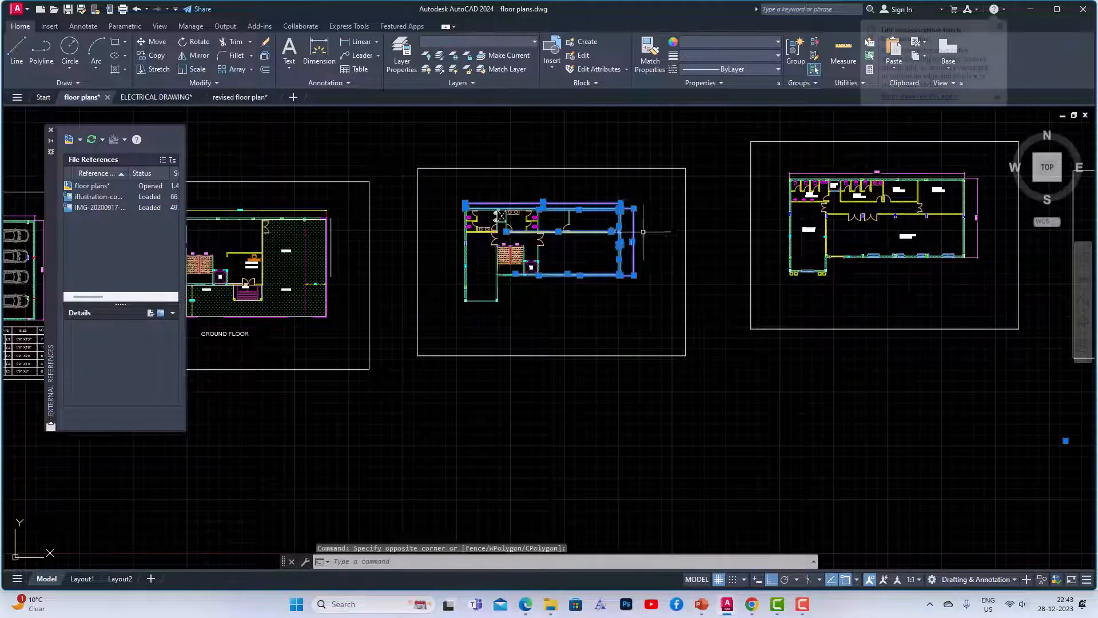
pyautogui.scroll(5, 564, 213)
pyautogui.scroll(-3, 530, 210)
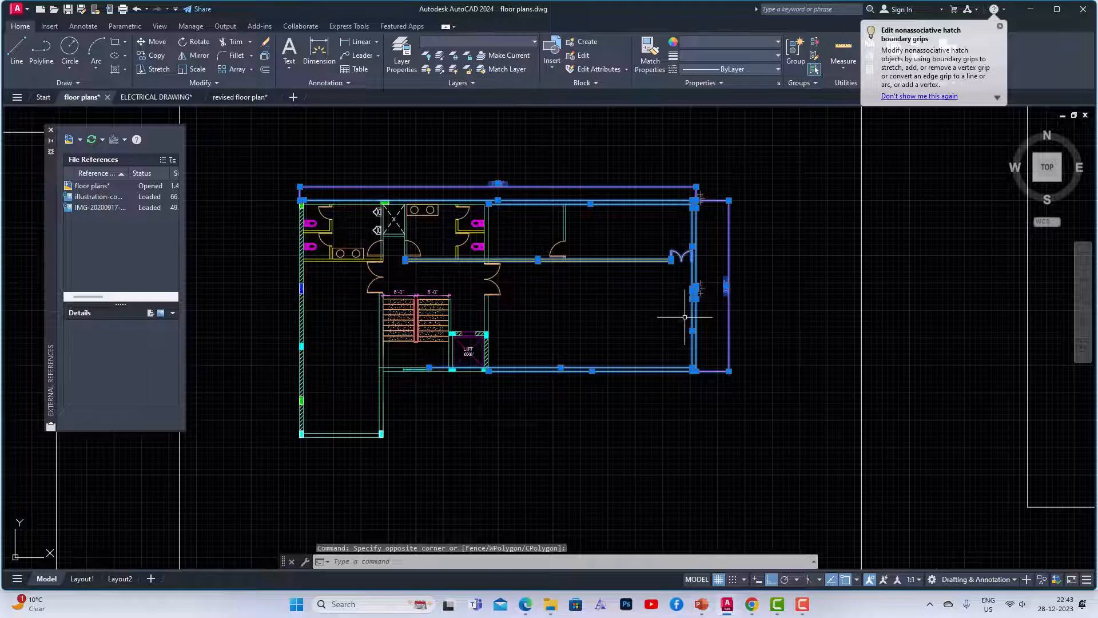
pyautogui.write('s')
pyautogui.press('Return')
pyautogui.click(751, 294)
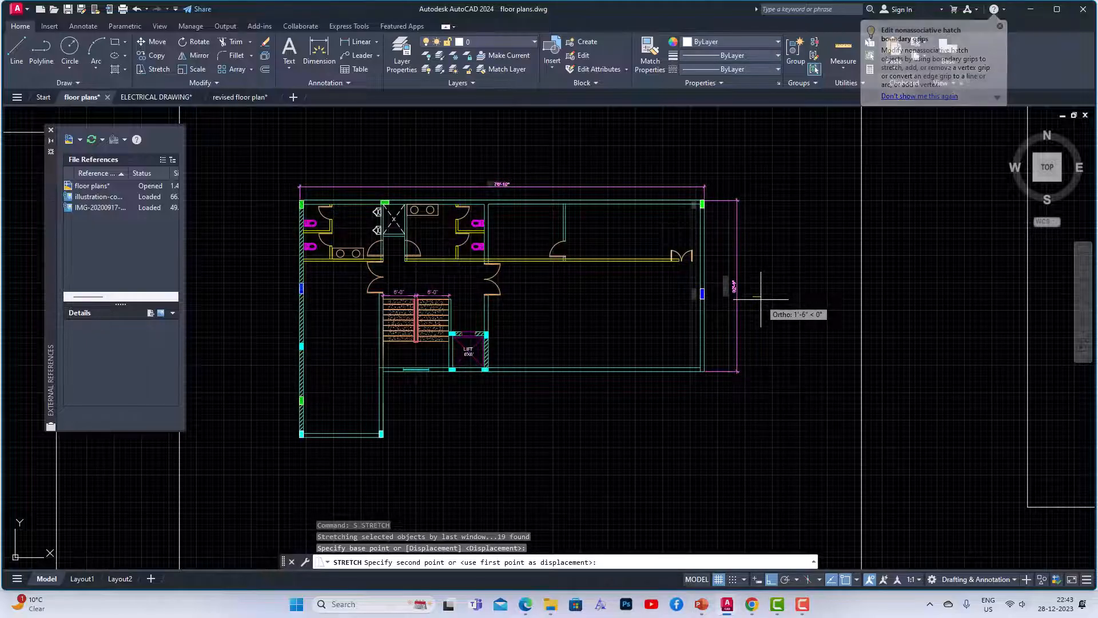
pyautogui.write("6'")
pyautogui.press('Return')
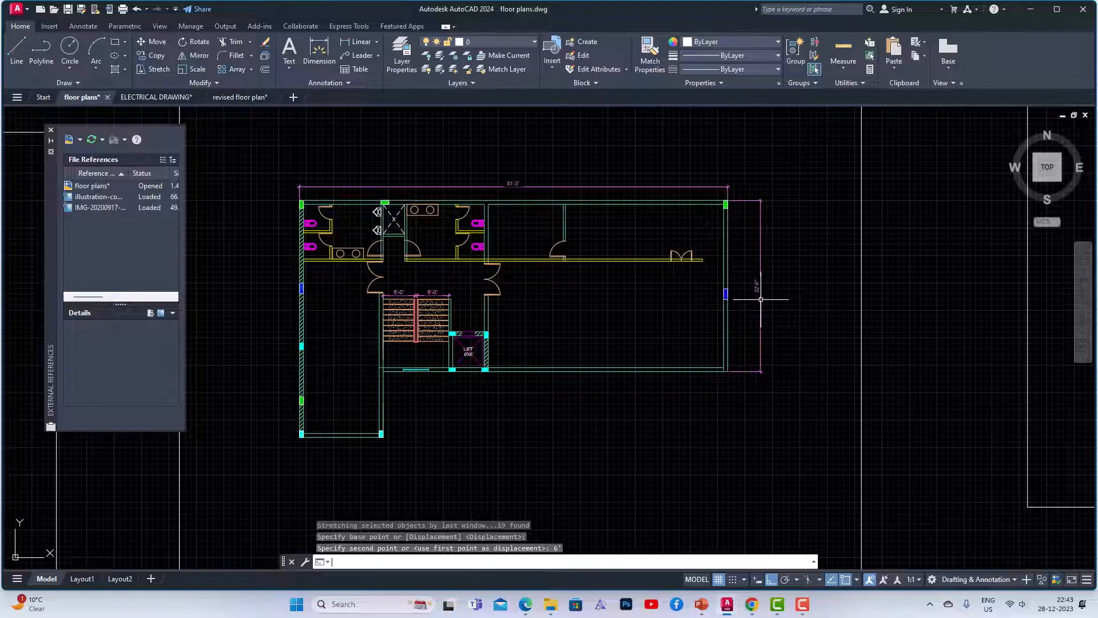
pyautogui.scroll(2, 491, 175)
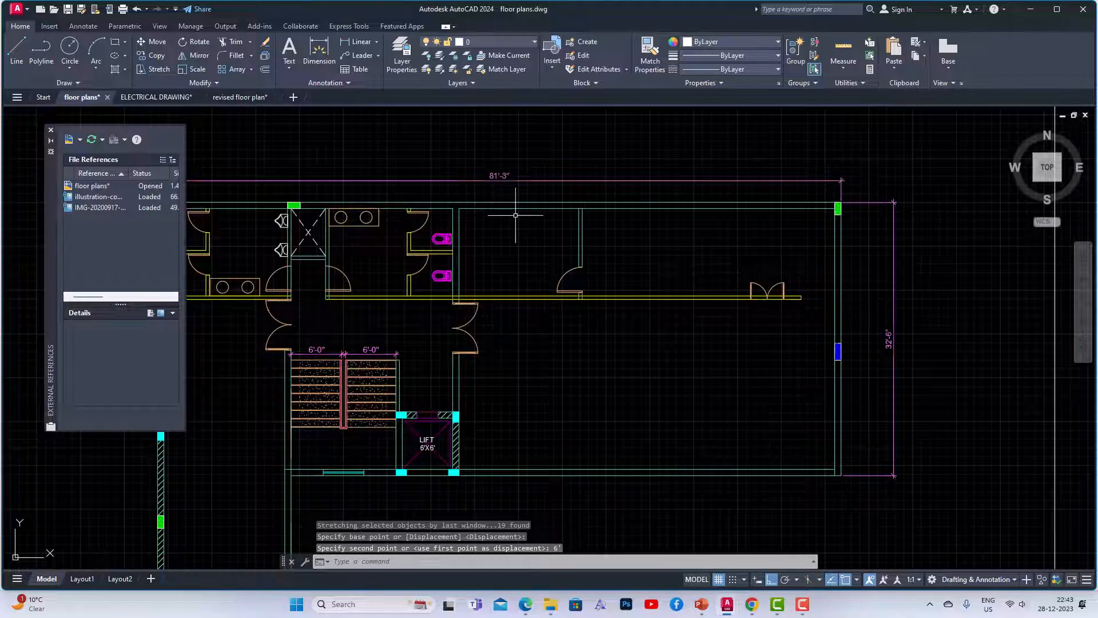
pyautogui.scroll(-5, 515, 215)
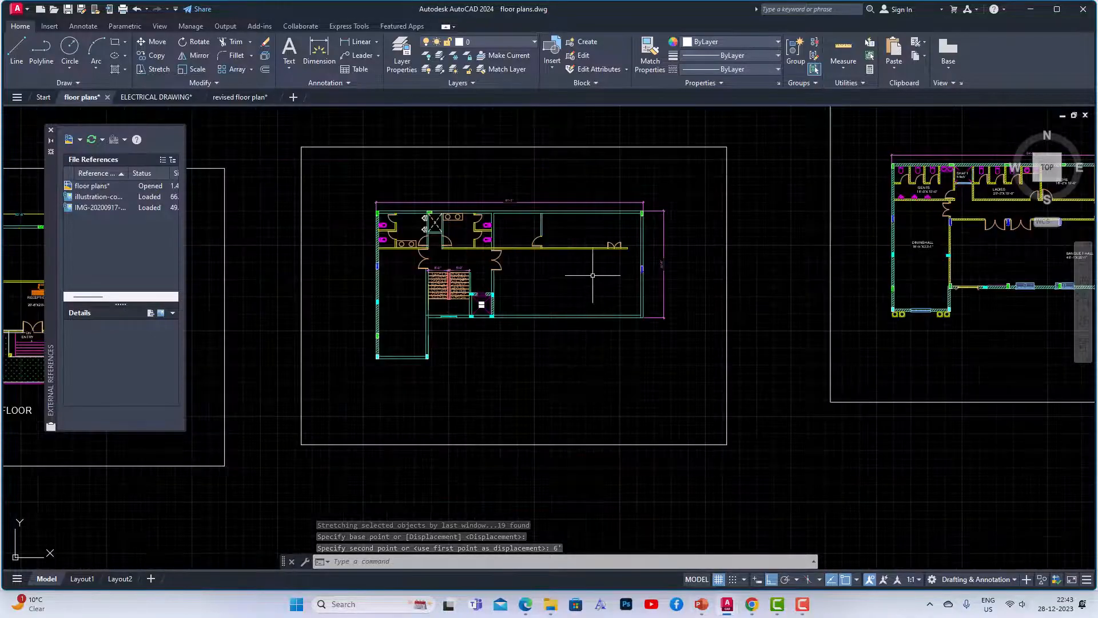
pyautogui.press('Escape')
# Return to ELECTRICAL DRAWING and compare the referenced plan beside the ground floor with the stretched source plan
pyautogui.click(171, 95)
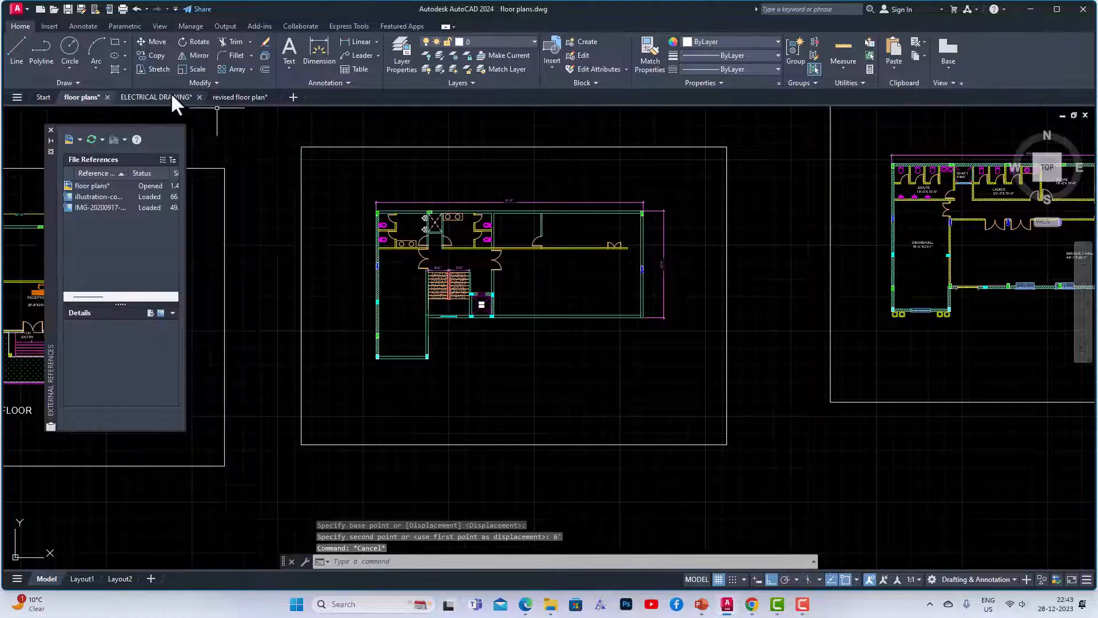
pyautogui.scroll(-2, 827, 321)
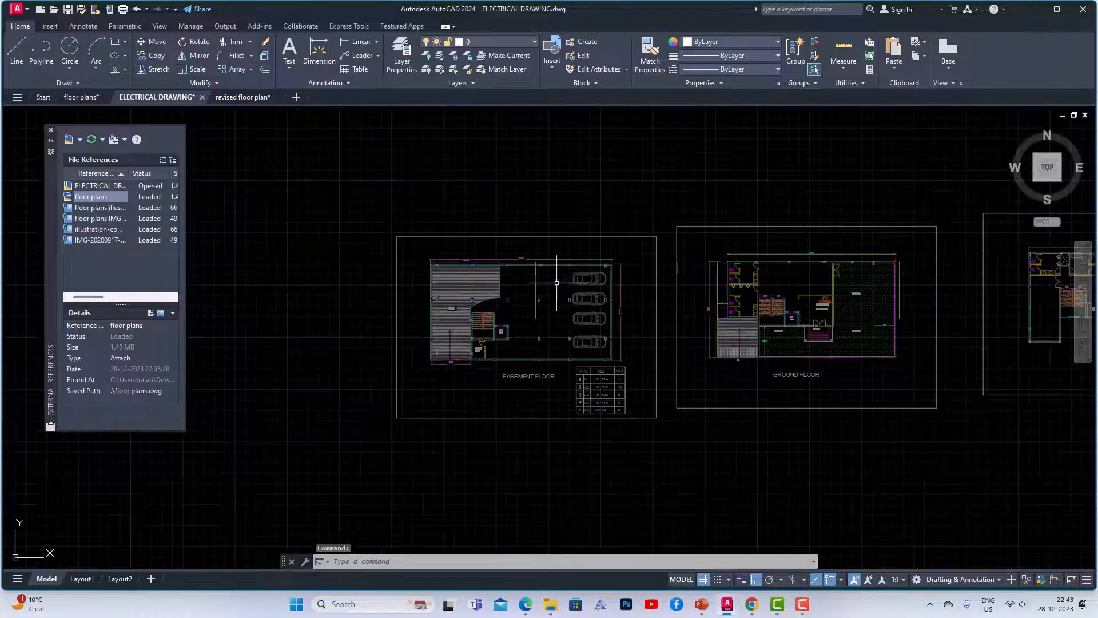
pyautogui.scroll(2, 914, 289)
pyautogui.scroll(4, 736, 216)
pyautogui.scroll(-4, 318, 210)
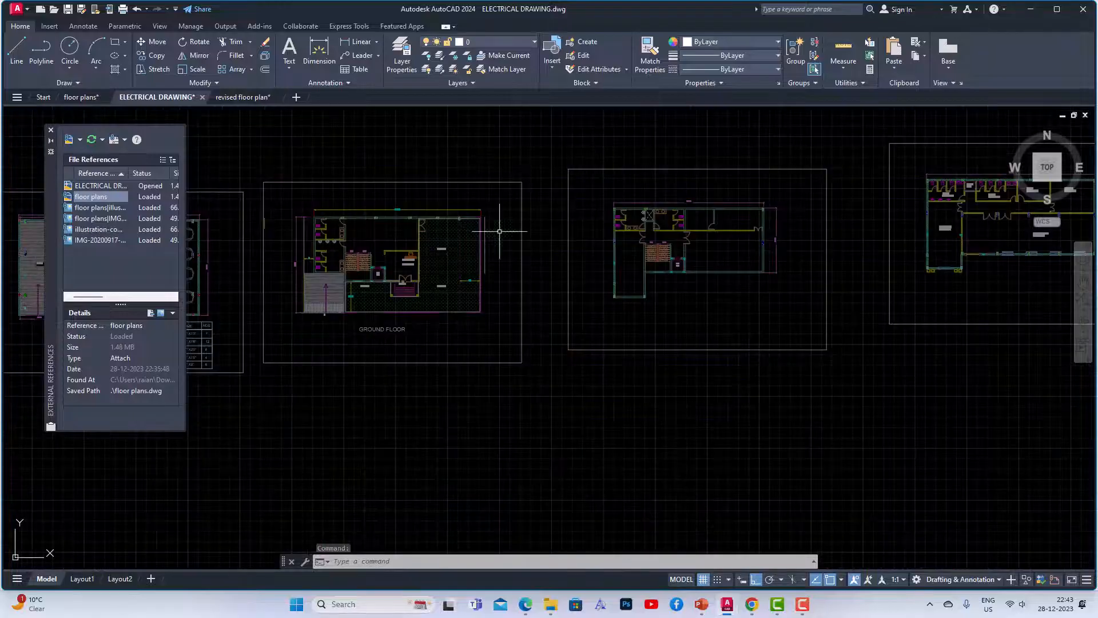
# Switch to the floor plans drawing and save it with the stretched plan
pyautogui.scroll(4, 708, 204)
pyautogui.scroll(-4, 583, 172)
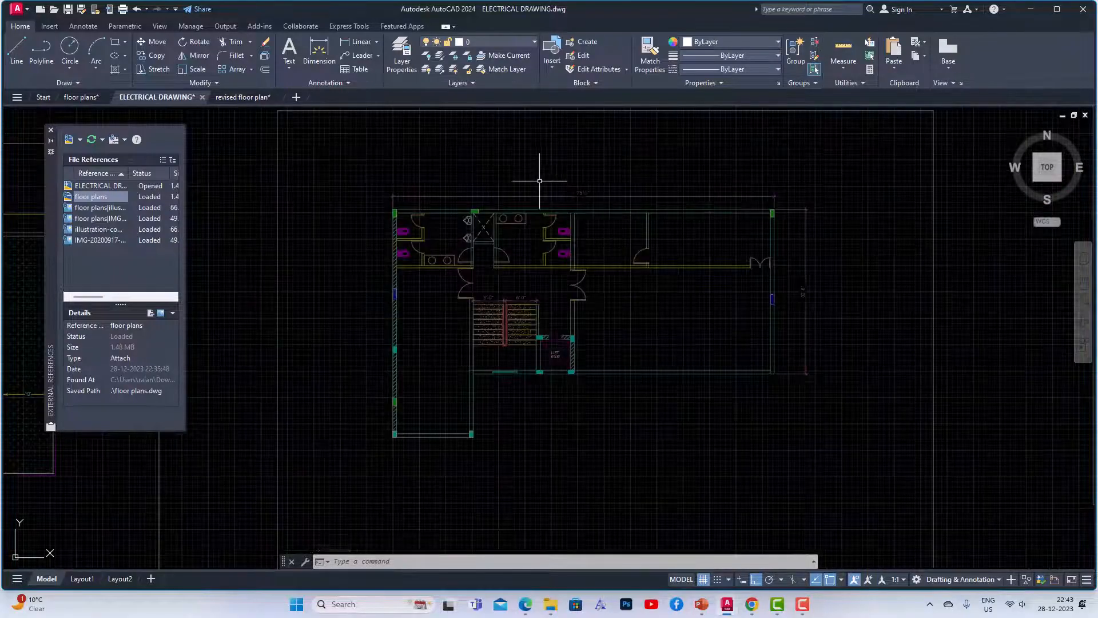
pyautogui.scroll(2, 588, 189)
pyautogui.scroll(2, 589, 189)
pyautogui.scroll(-4, 601, 206)
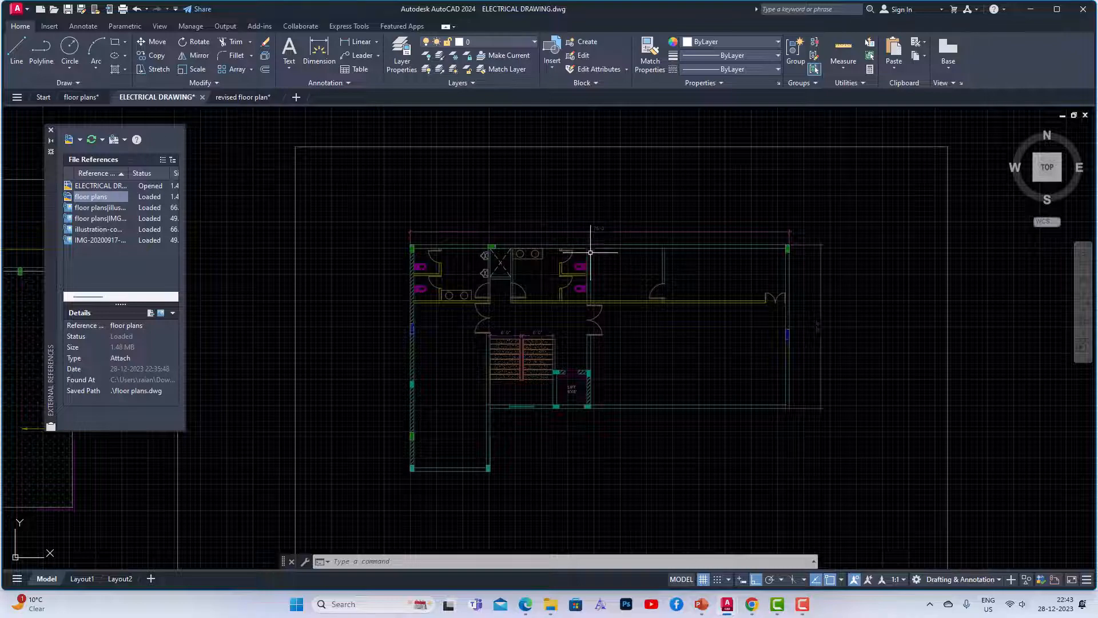
pyautogui.click(71, 98)
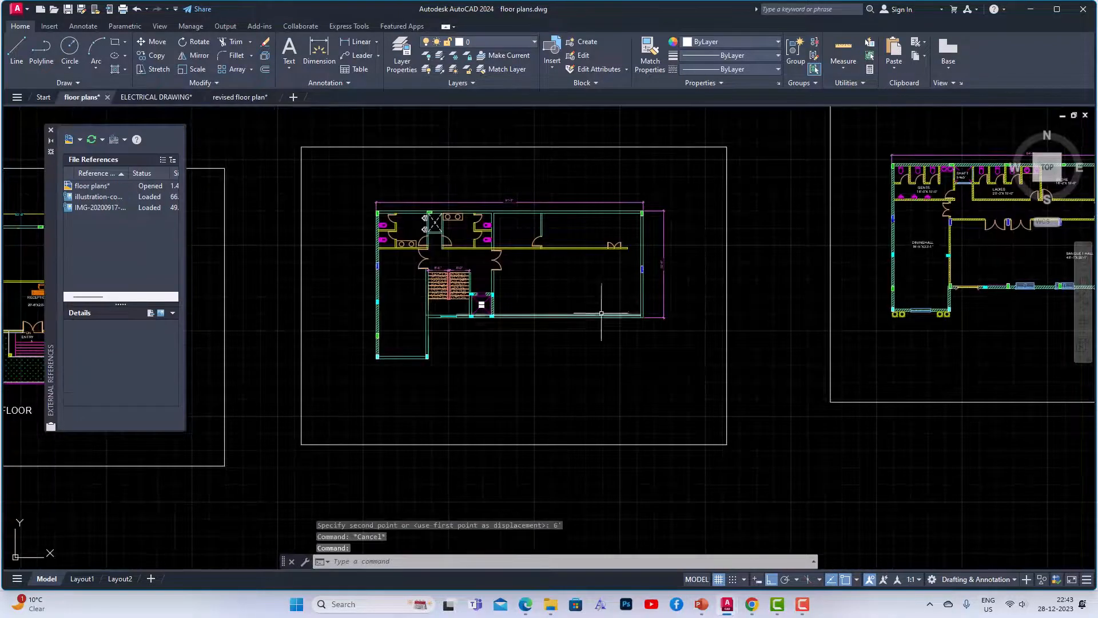
pyautogui.hotkey('ctrl', 's')
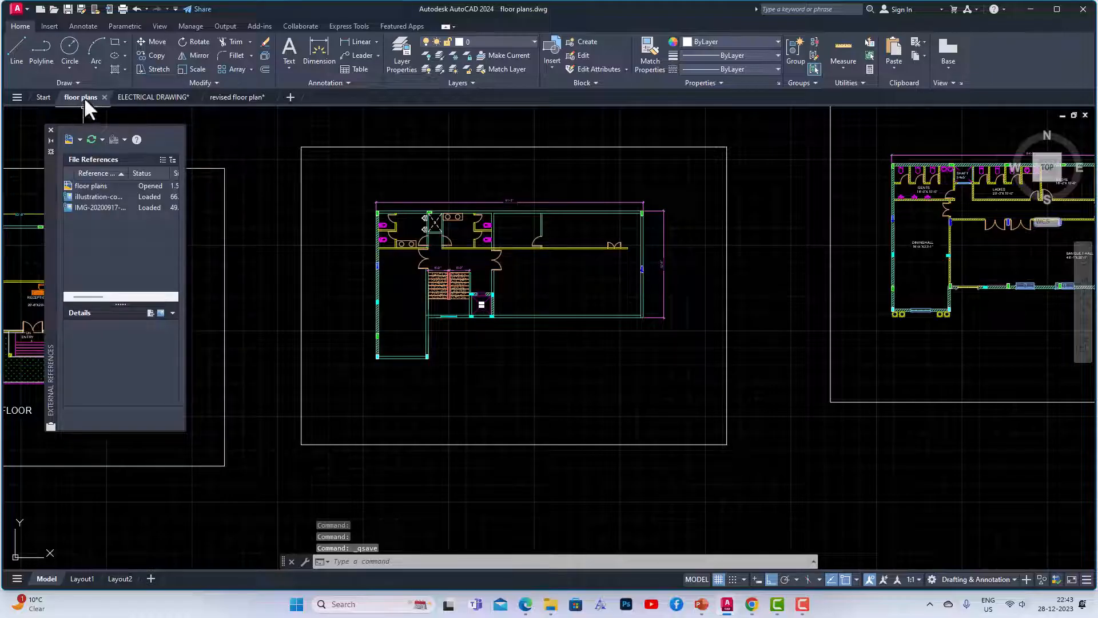
# Reload the modified floor plans reference in ELECTRICAL DRAWING with the changes compared, and inspect the highlighted differences at the plan's right end
pyautogui.click(147, 97)
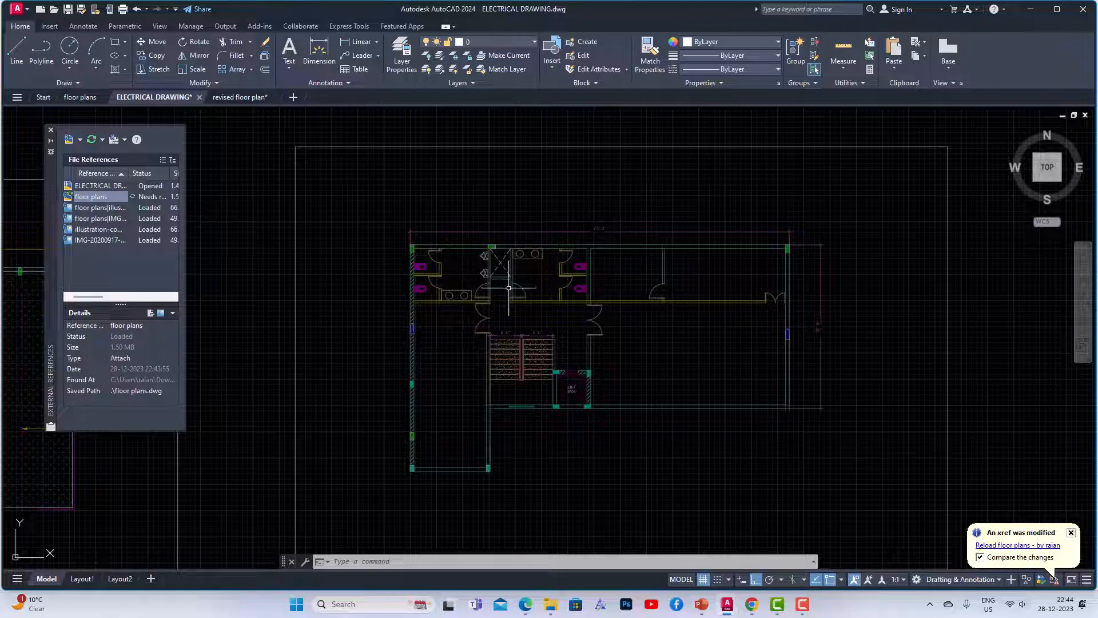
pyautogui.click(992, 545)
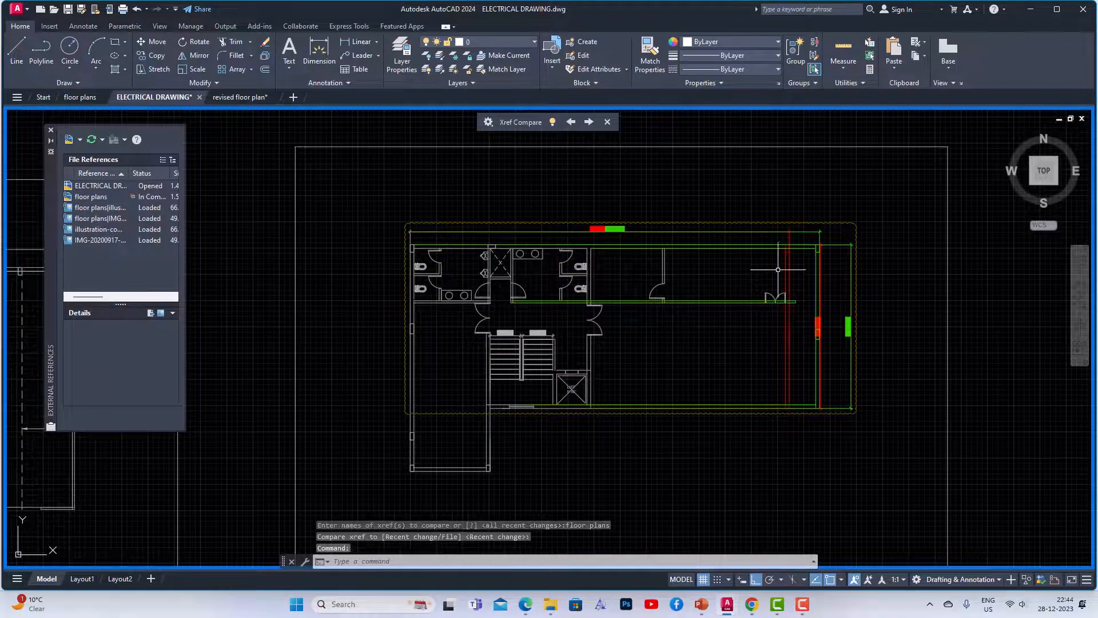
pyautogui.scroll(2, 740, 244)
pyautogui.scroll(3, 618, 226)
pyautogui.scroll(-5, 571, 289)
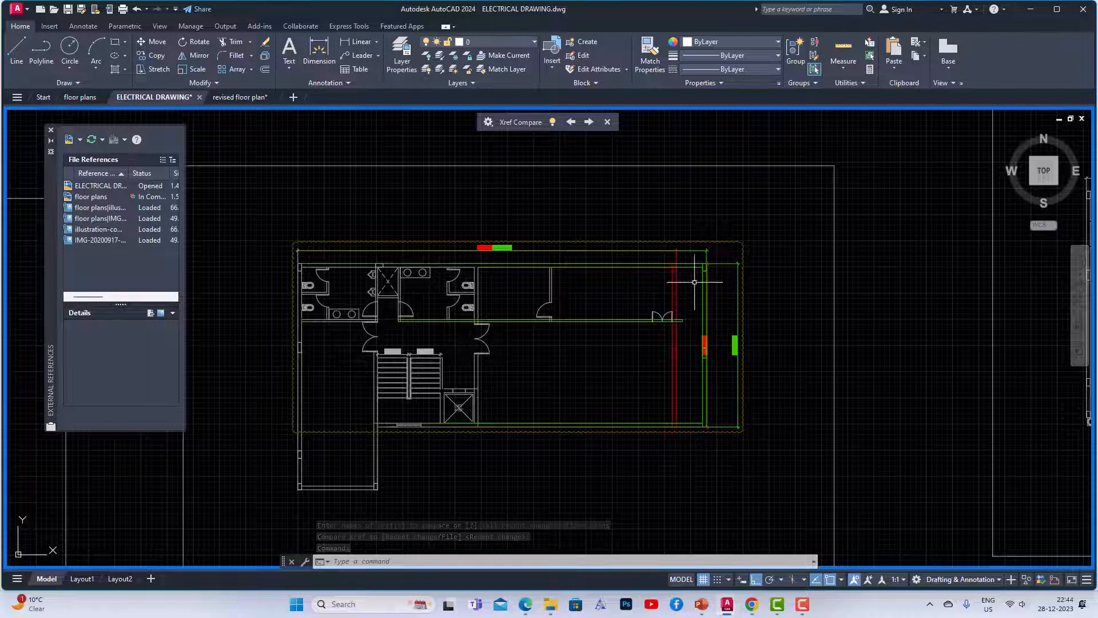
pyautogui.scroll(8, 542, 265)
pyautogui.scroll(-6, 574, 265)
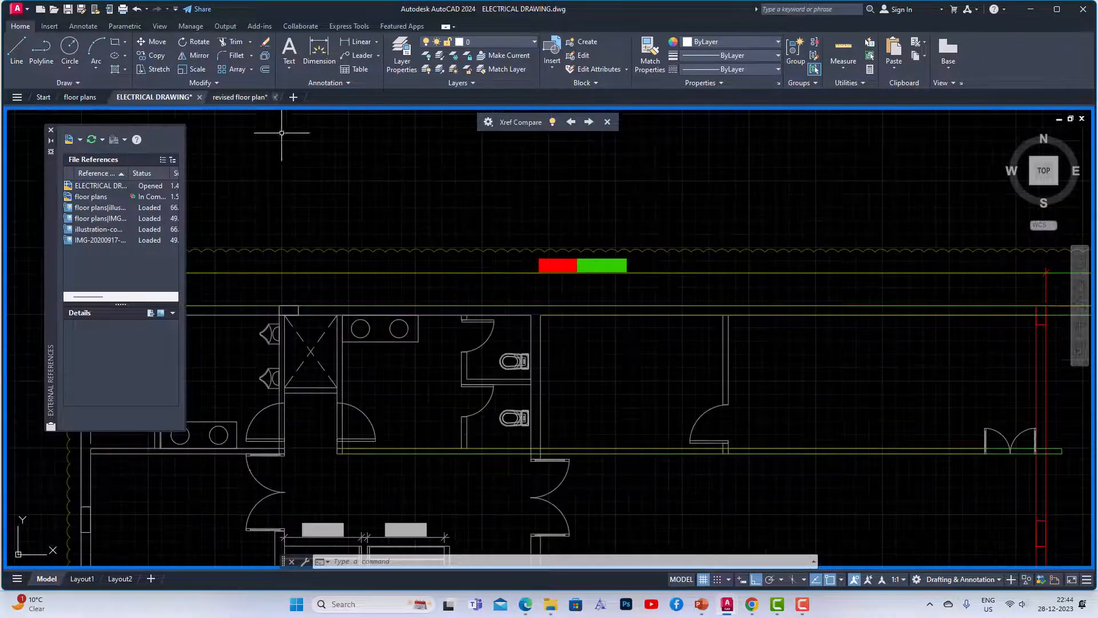
# Check the overall width of the stretched plan in the floor plans drawing and the drawing units of ELECTRICAL DRAWING
pyautogui.click(74, 96)
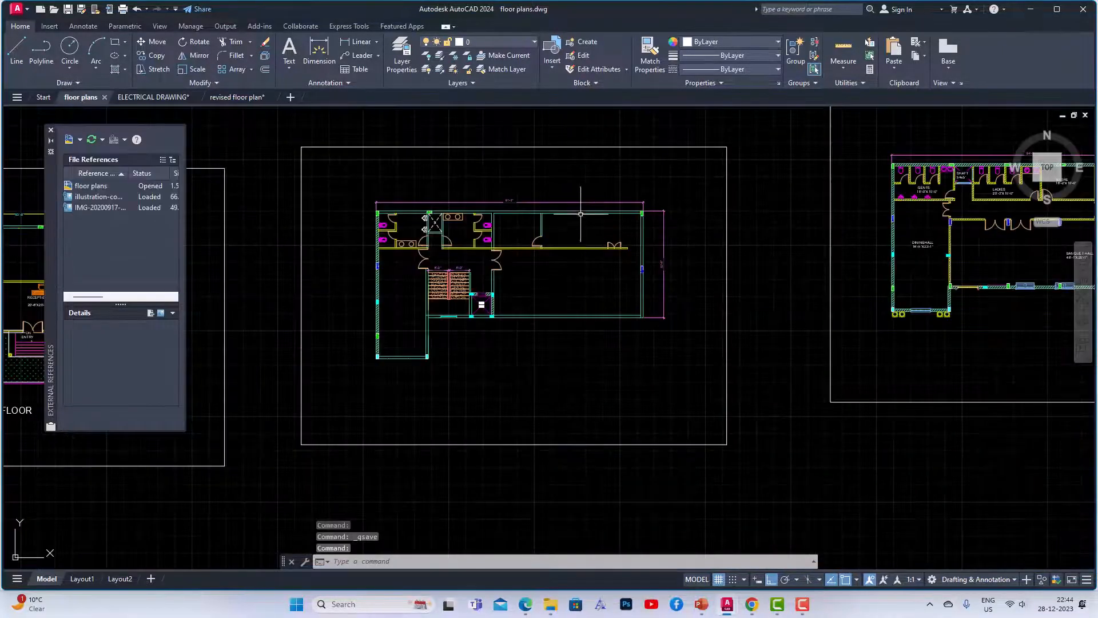
pyautogui.scroll(2, 516, 195)
pyautogui.scroll(-4, 516, 196)
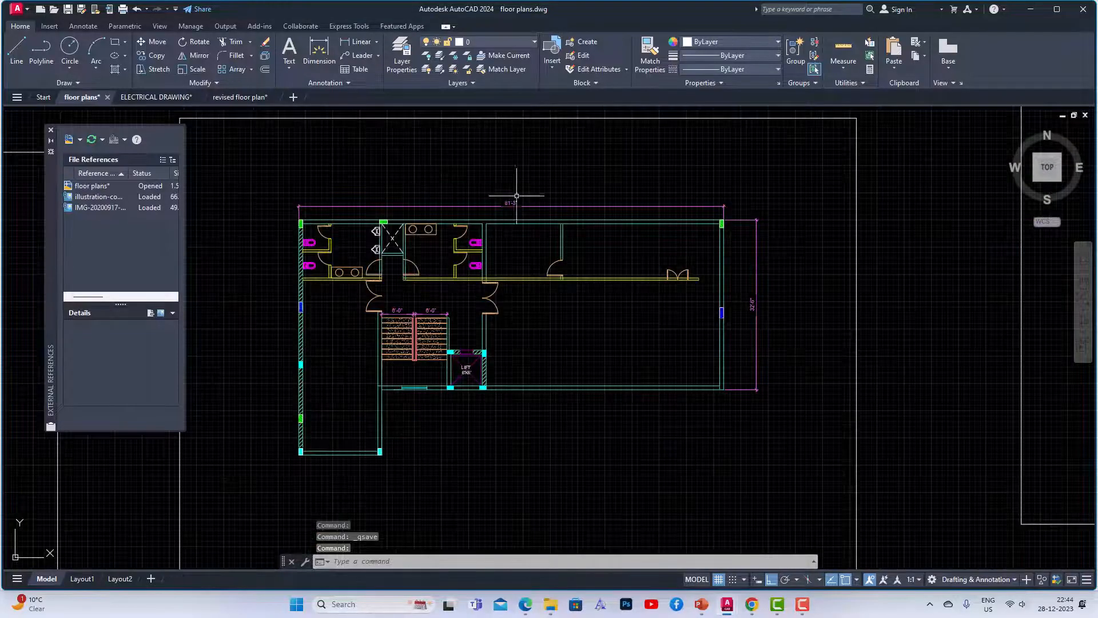
pyautogui.moveTo(235, 98)
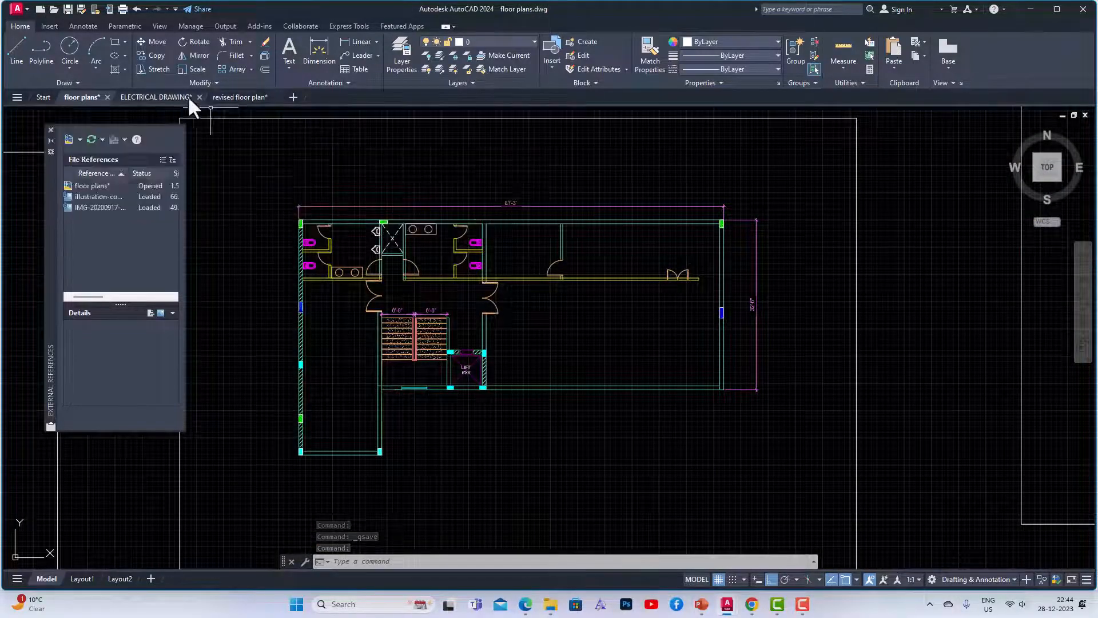
pyautogui.click(167, 97)
pyautogui.scroll(-2, 671, 288)
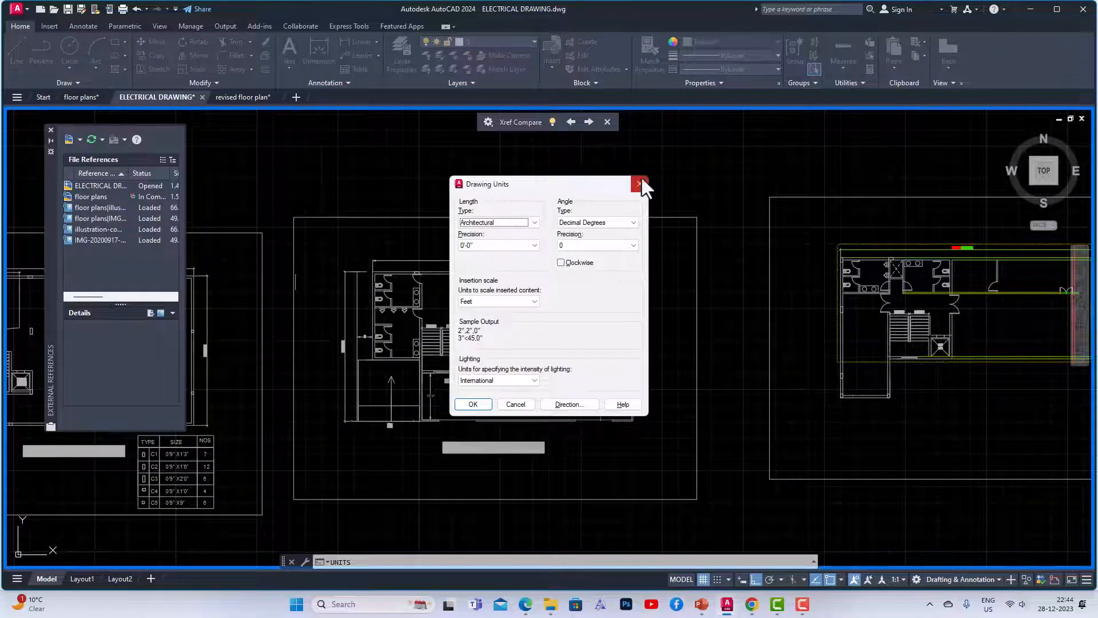
pyautogui.click(639, 184)
# Attach the floor plans drawing as an external reference in the model space of revised floor plan, picking its insertion point freely
pyautogui.click(257, 97)
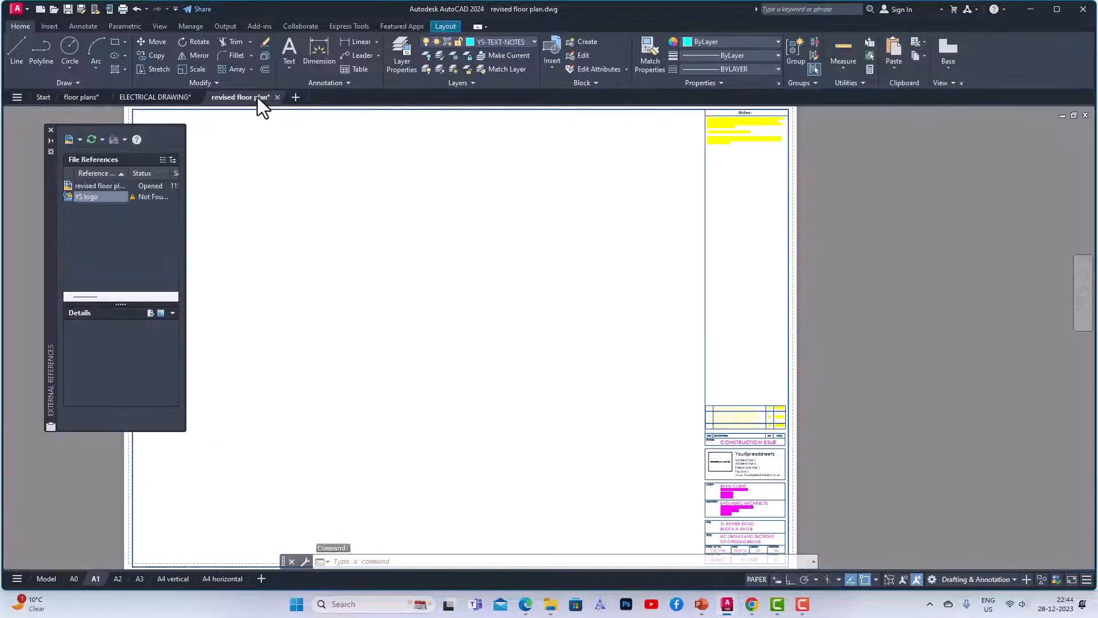
pyautogui.click(53, 581)
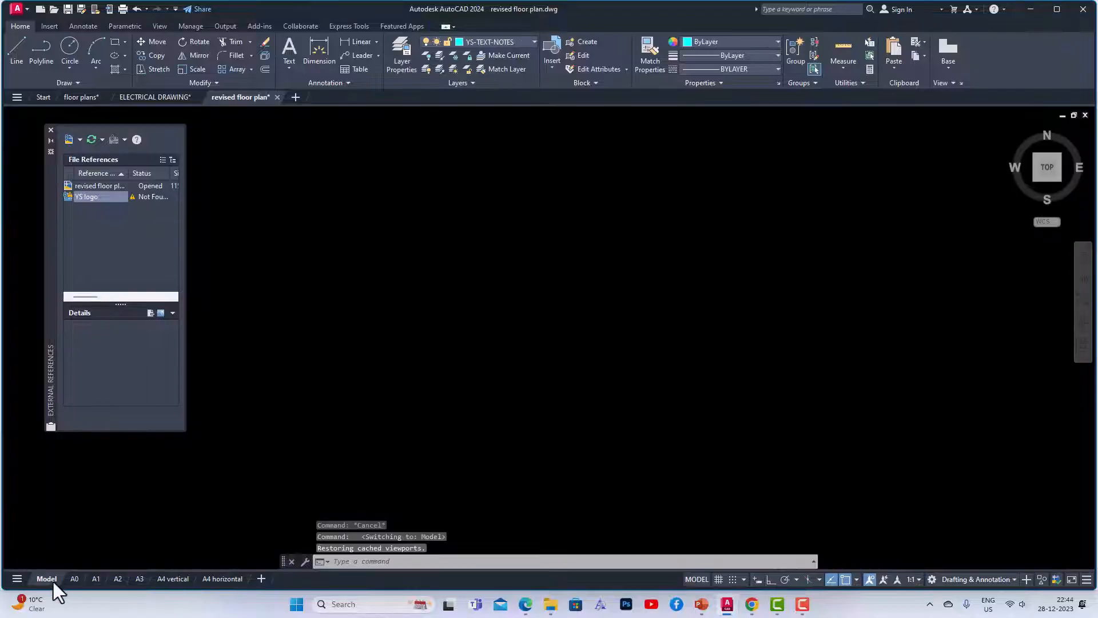
pyautogui.click(77, 139)
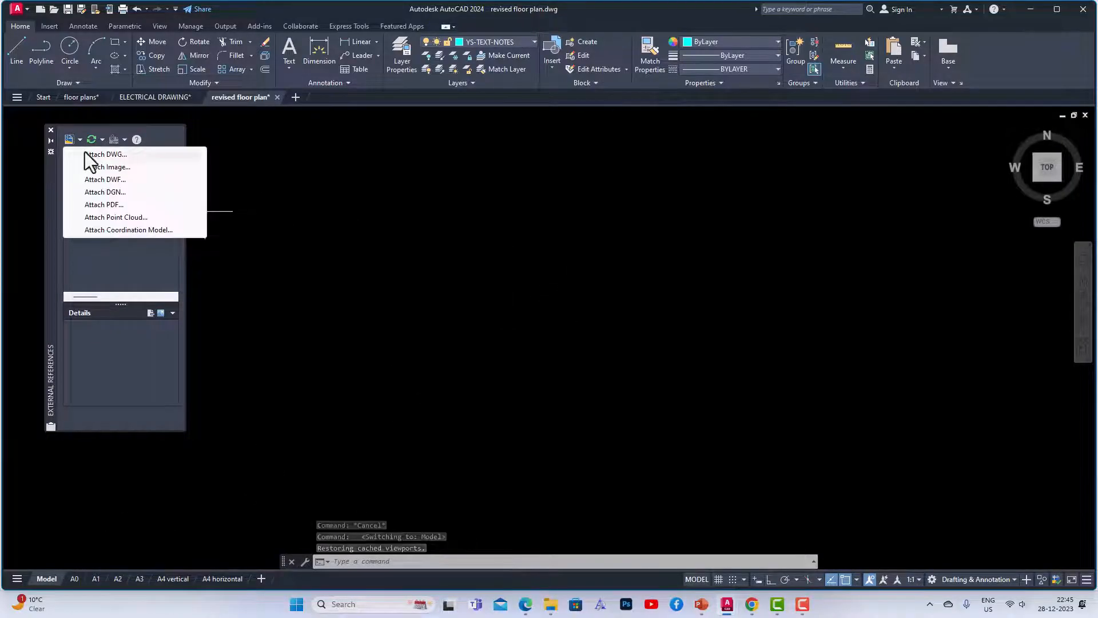
pyautogui.click(86, 154)
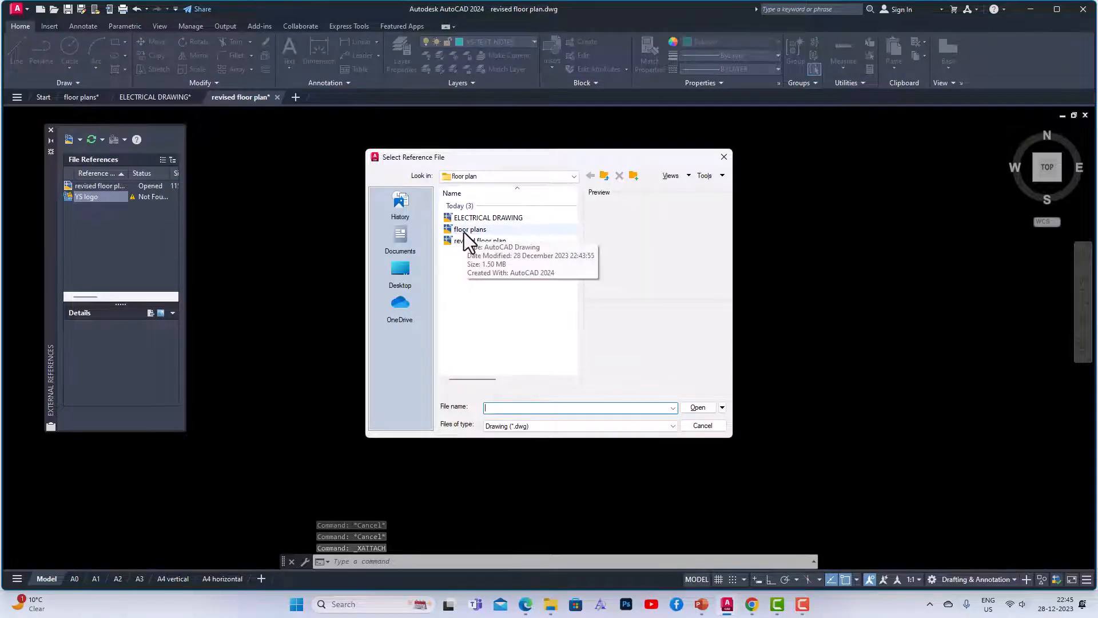
pyautogui.click(467, 230)
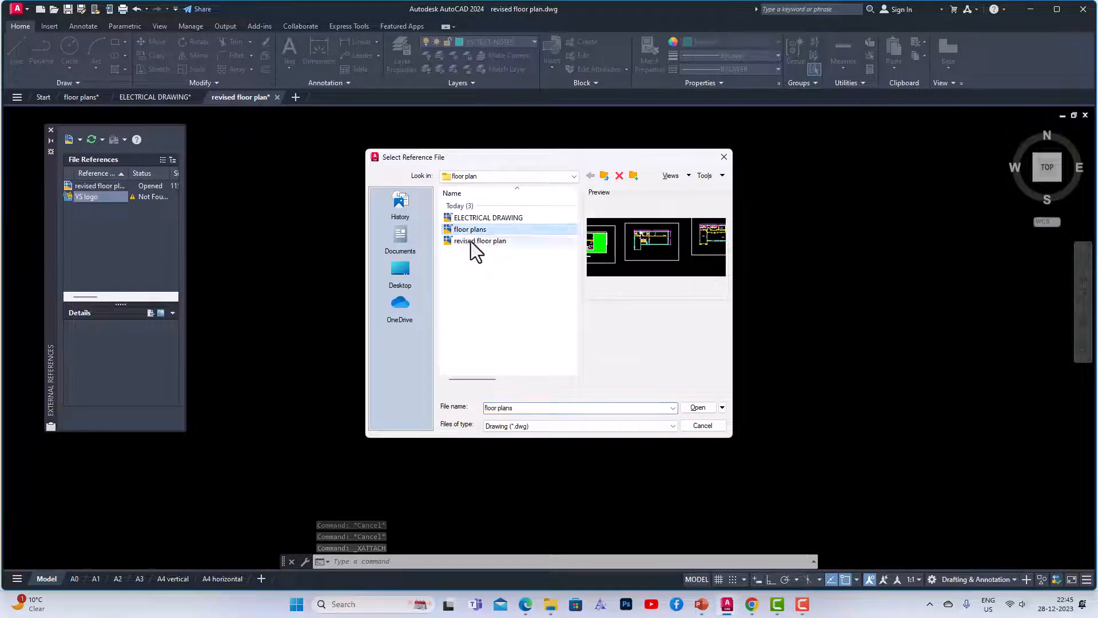
pyautogui.click(691, 409)
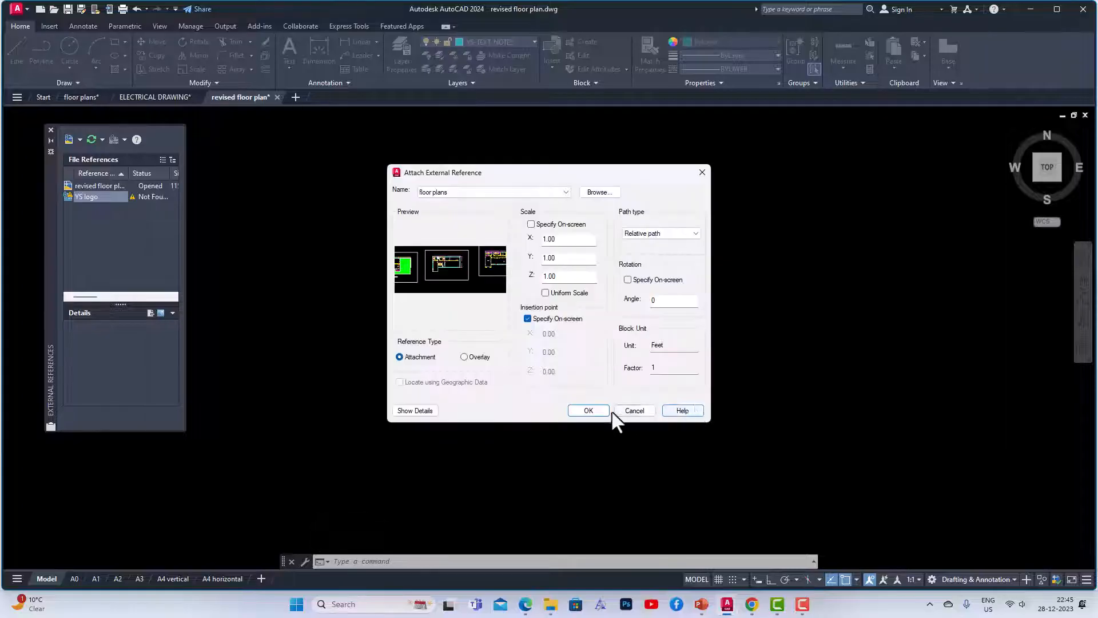
pyautogui.click(587, 410)
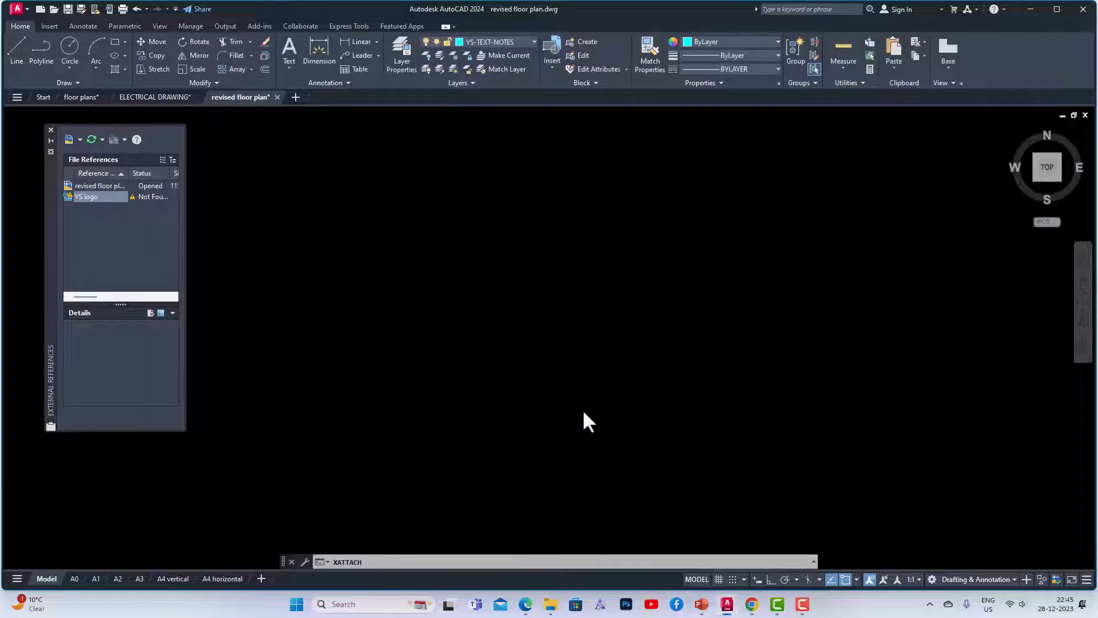
pyautogui.click(409, 337)
# Examine the floor plans reference in revised floor plan, selecting it to check that it is one object and viewing the ground floor
pyautogui.scroll(4, 413, 326)
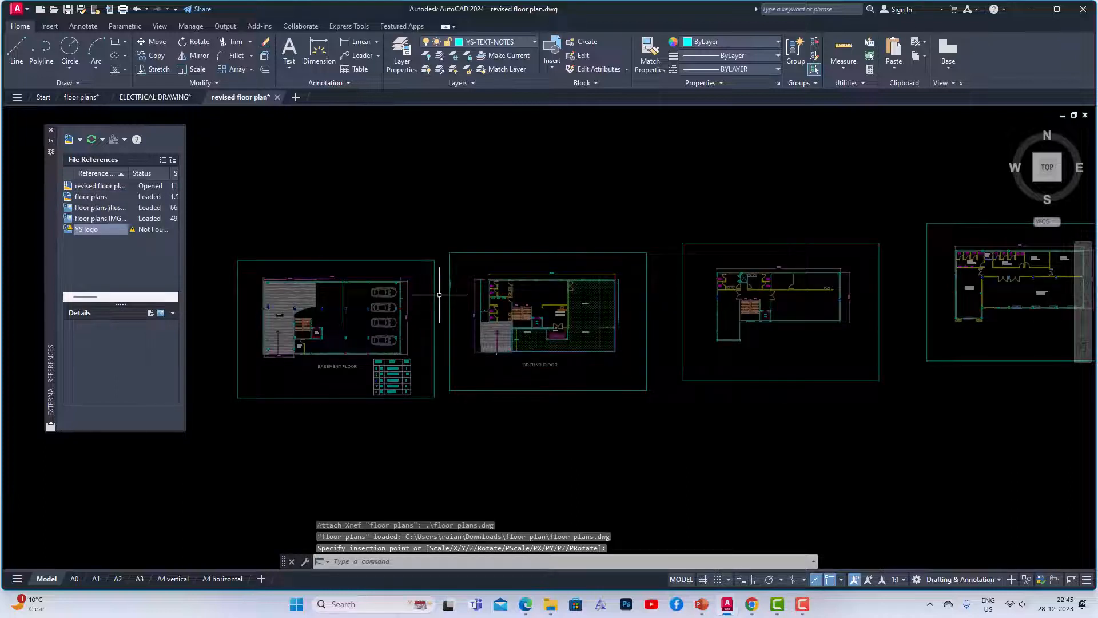
pyautogui.click(435, 298)
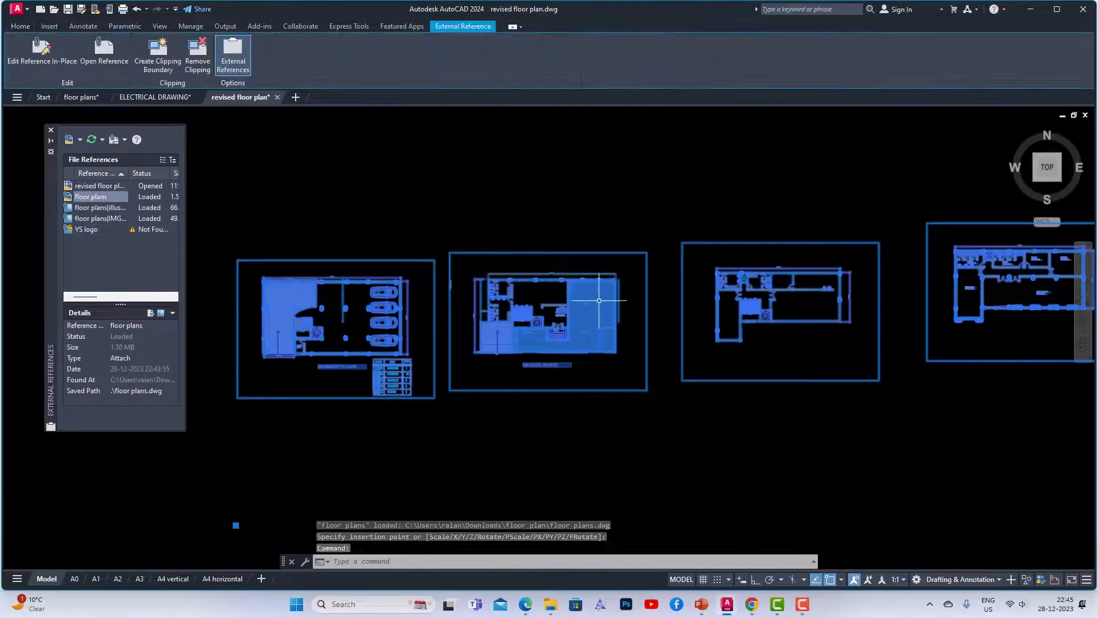
pyautogui.press('Escape')
pyautogui.scroll(5, 539, 263)
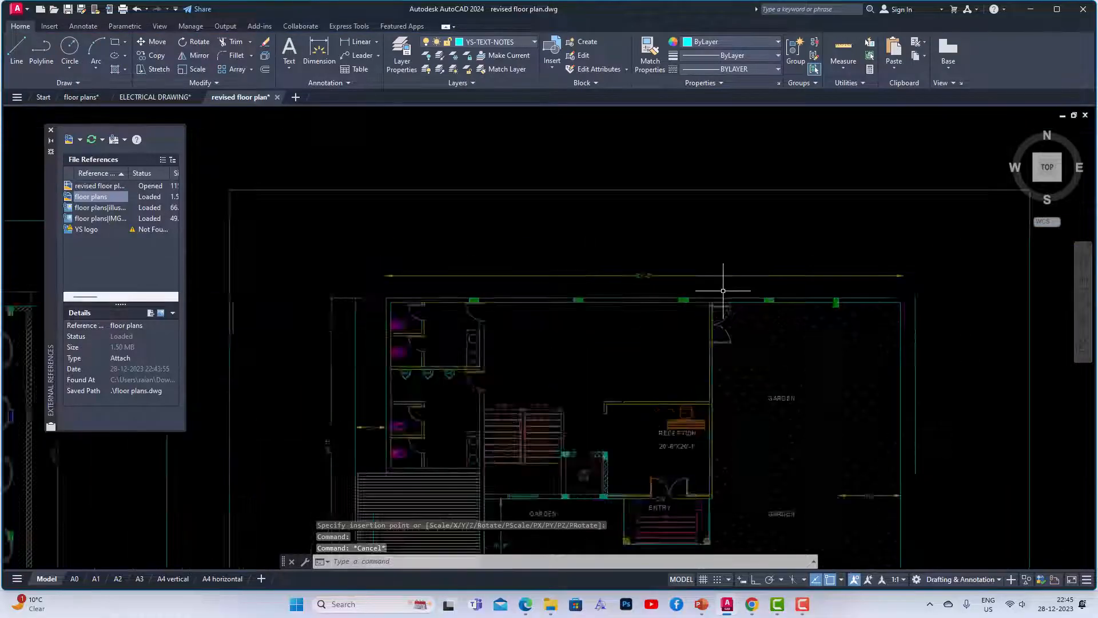
pyautogui.scroll(-6, 723, 290)
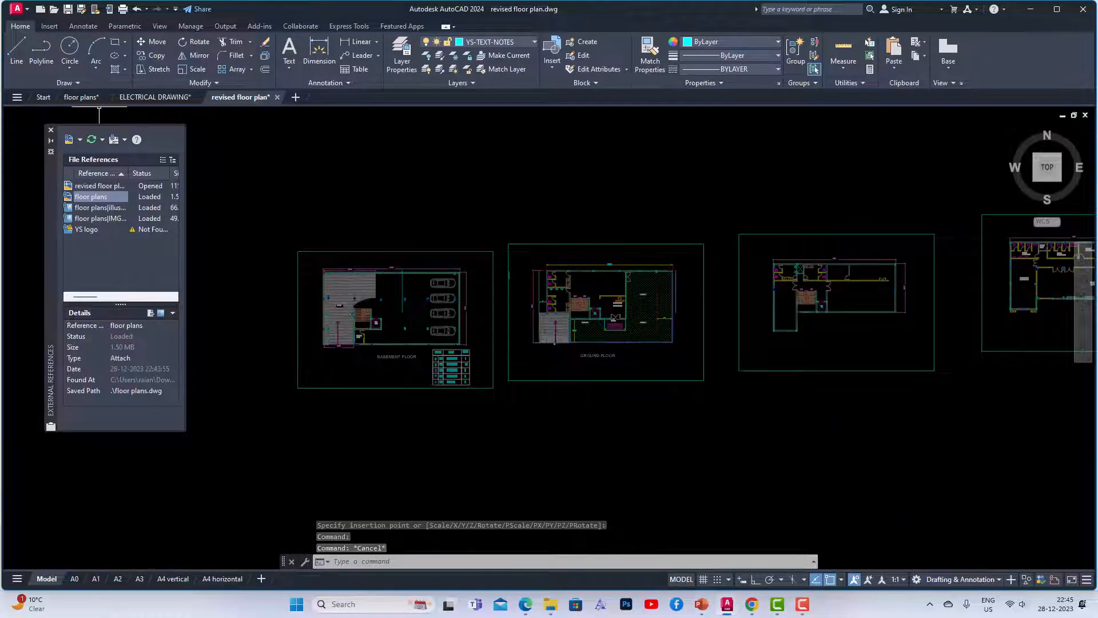
# In the floor plans drawing, stretch the right end of the plan beside the ground floor inward by 6'
pyautogui.click(76, 96)
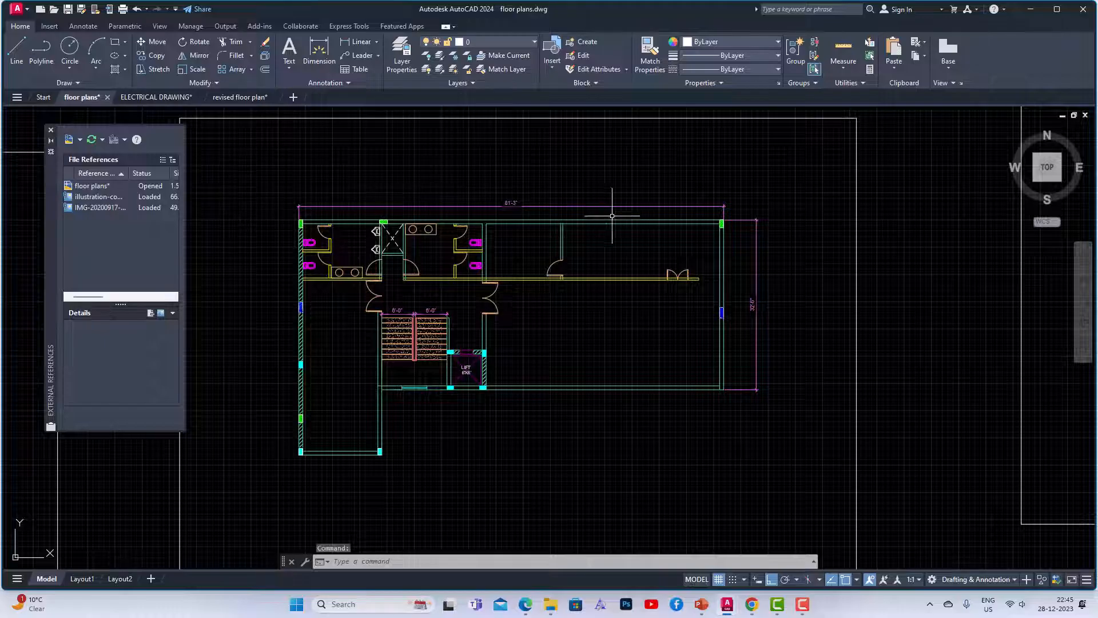
pyautogui.click(764, 438)
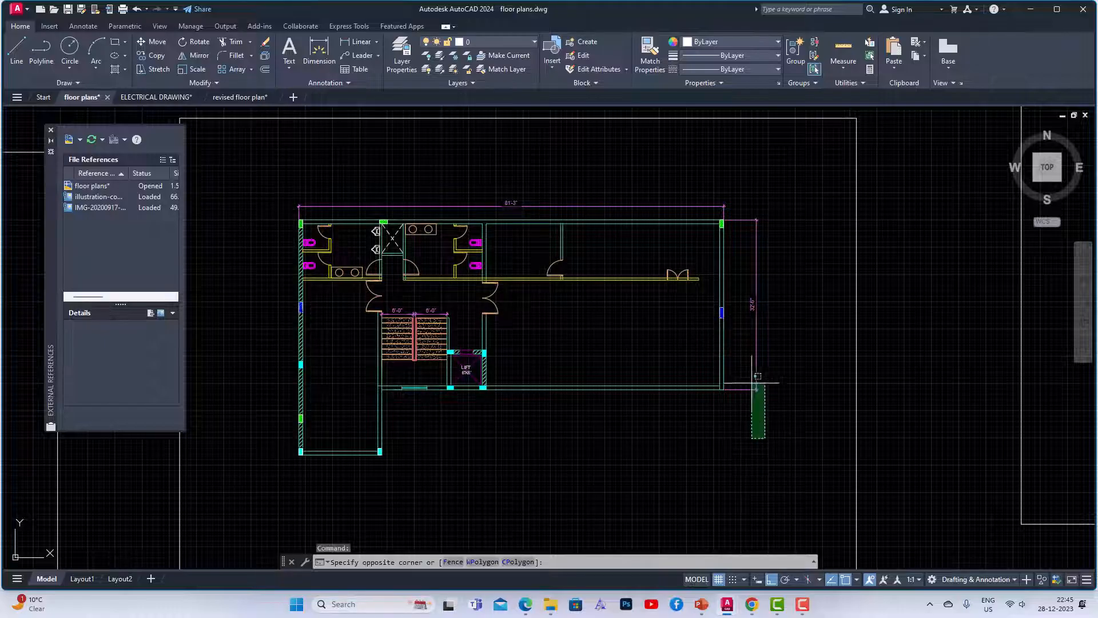
pyautogui.click(702, 167)
pyautogui.press('Return')
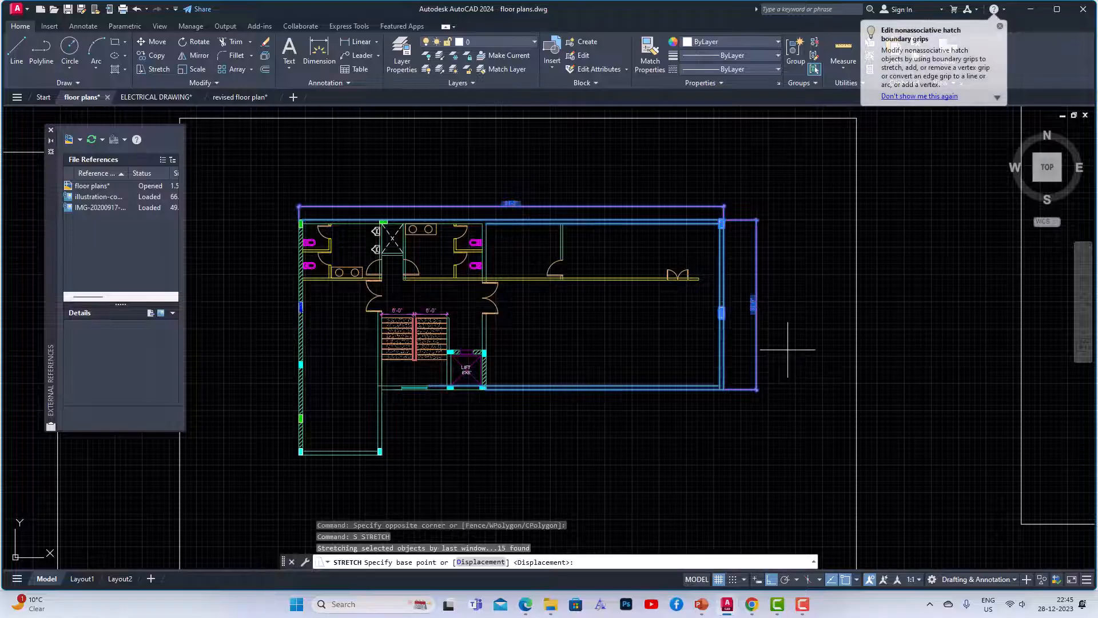
pyautogui.click(781, 360)
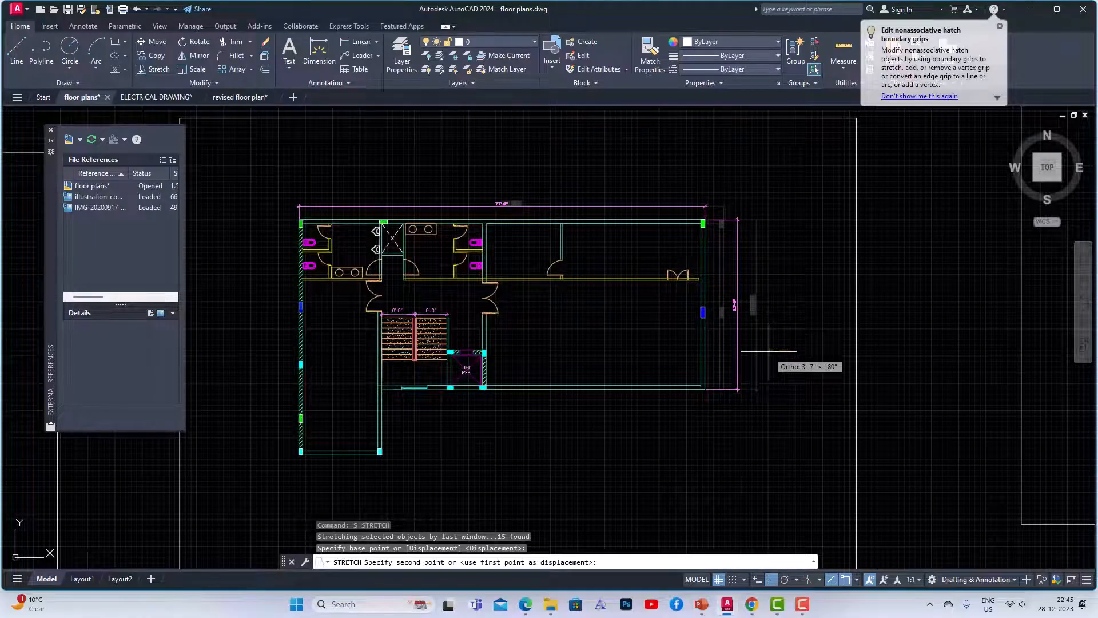
pyautogui.write("6'")
pyautogui.press('Return')
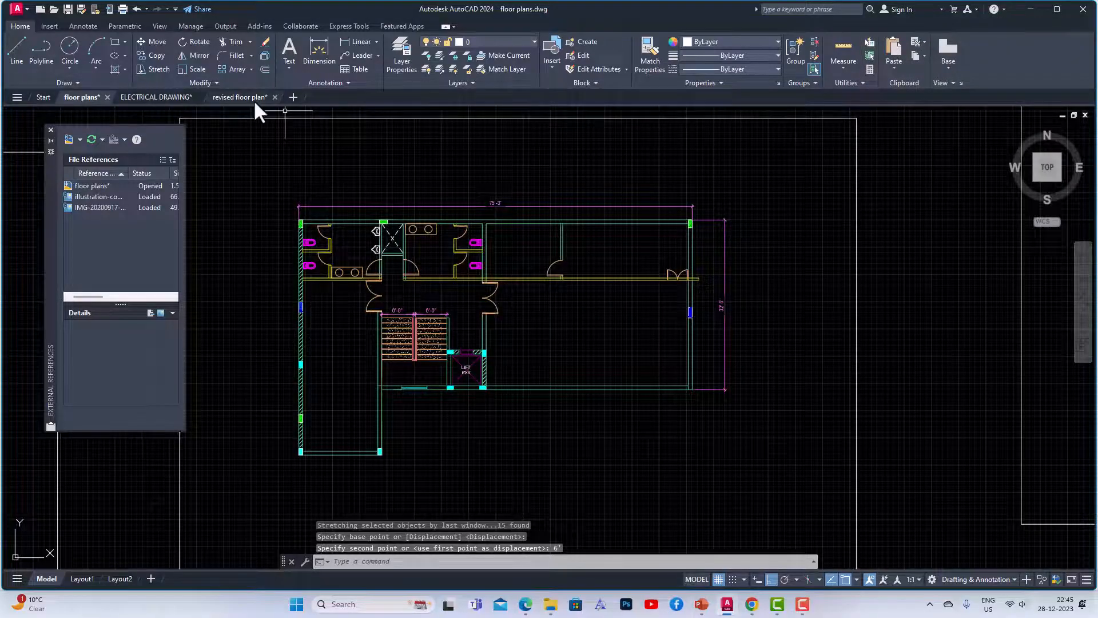
# Stretch the projecting end of the yellow partition wall back to the inner face of the right outer wall
pyautogui.scroll(5, 693, 286)
pyautogui.click(728, 246)
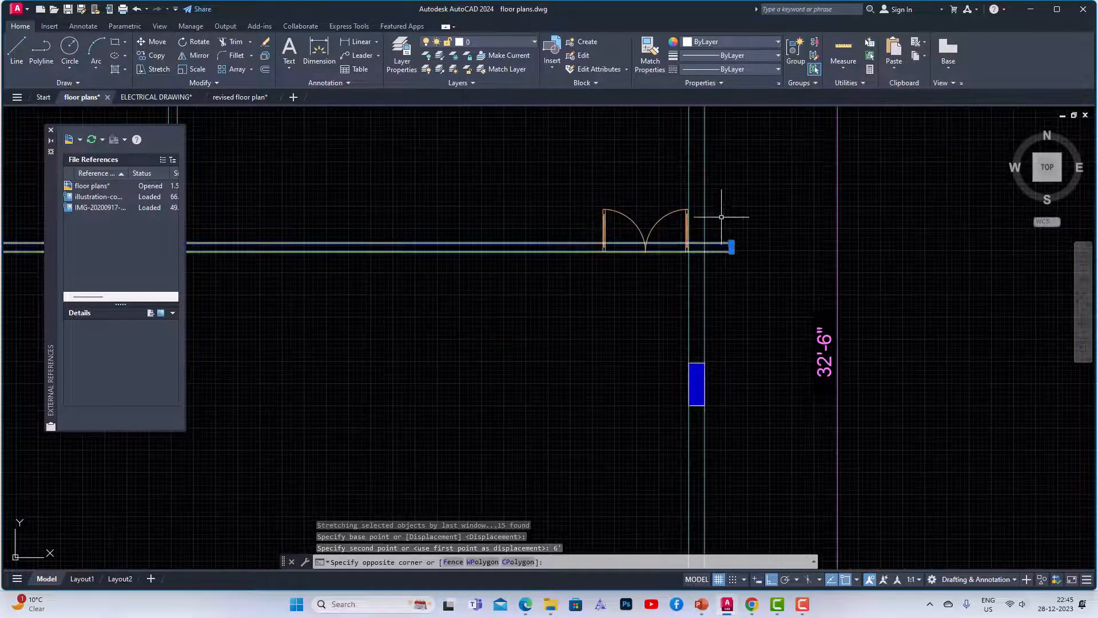
pyautogui.click(775, 283)
pyautogui.write('s')
pyautogui.press('Return')
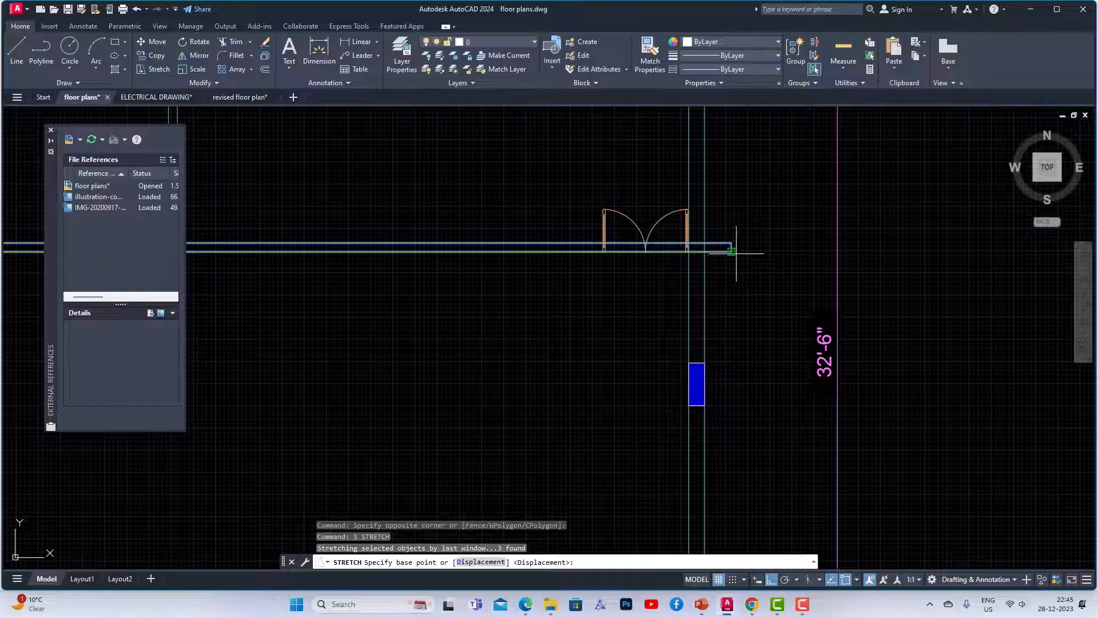
pyautogui.click(707, 252)
pyautogui.click(689, 251)
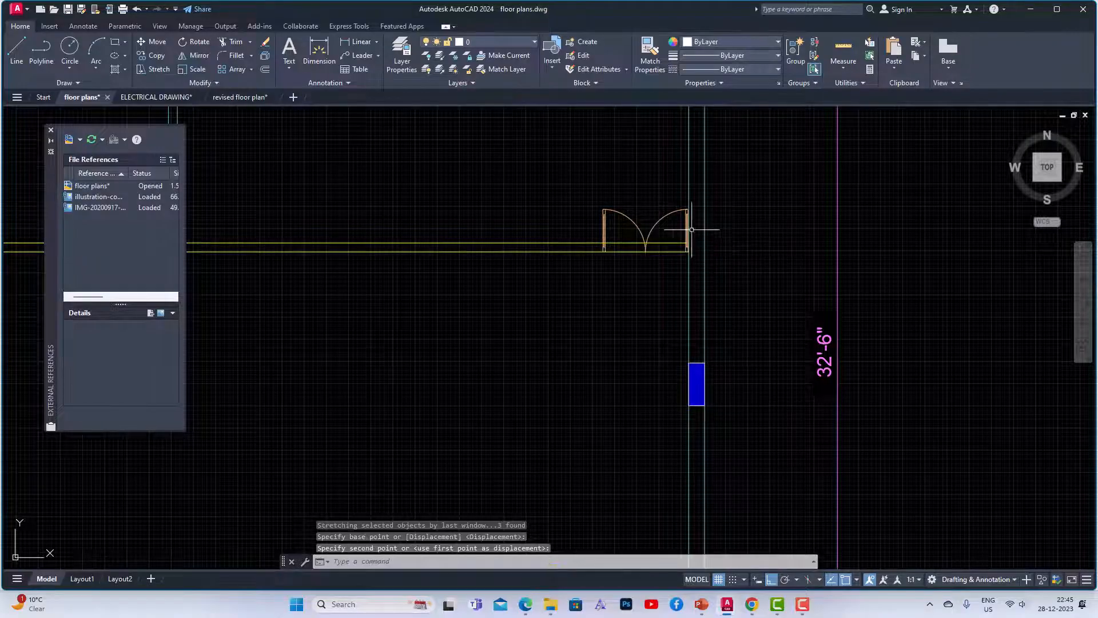
# Check the referenced plan beside the ground floor in revised floor plan and return to the floor plans drawing
pyautogui.click(222, 96)
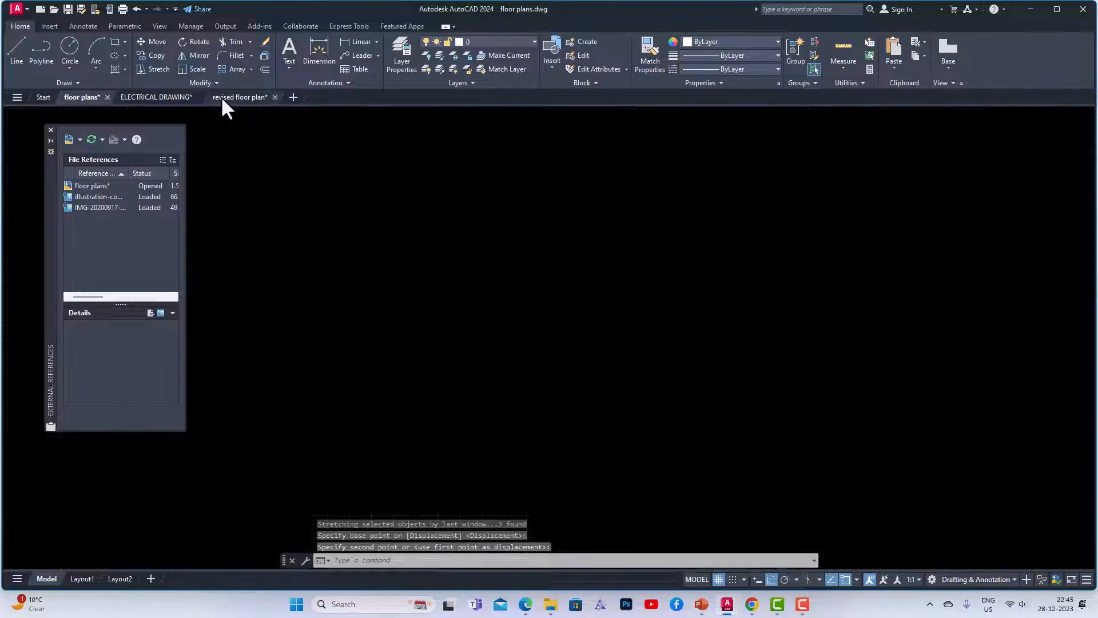
pyautogui.scroll(5, 907, 284)
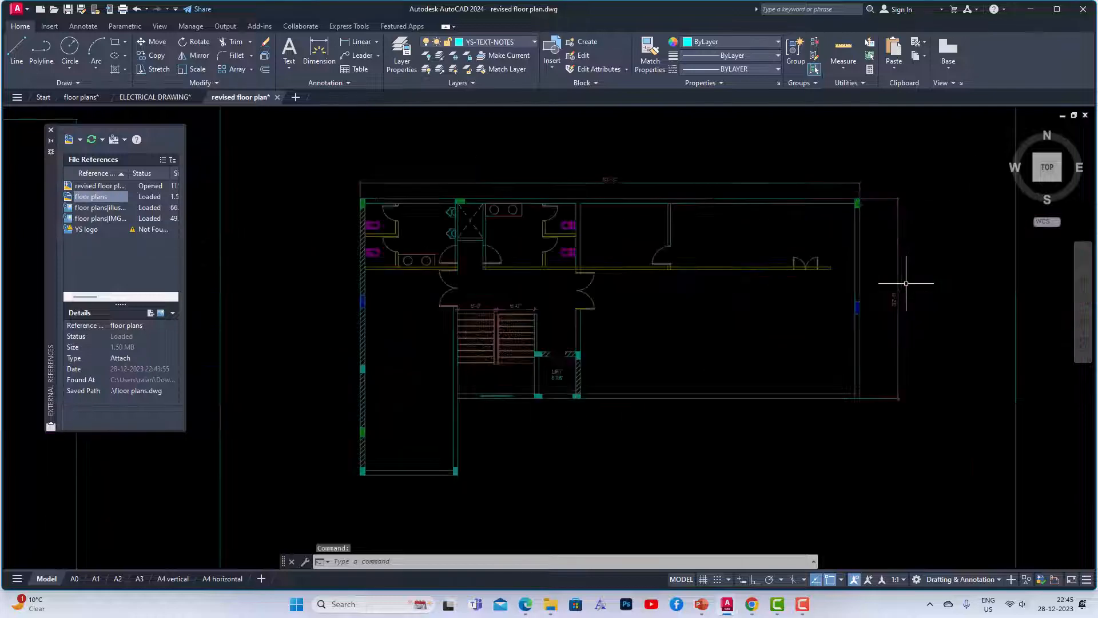
pyautogui.scroll(-2, 595, 229)
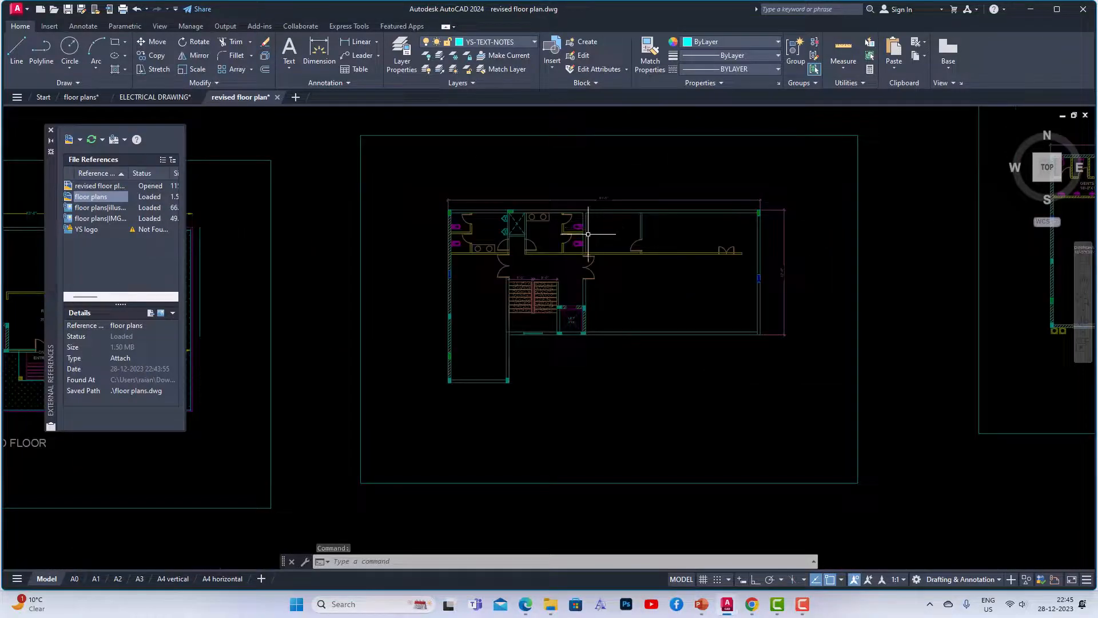
pyautogui.click(80, 97)
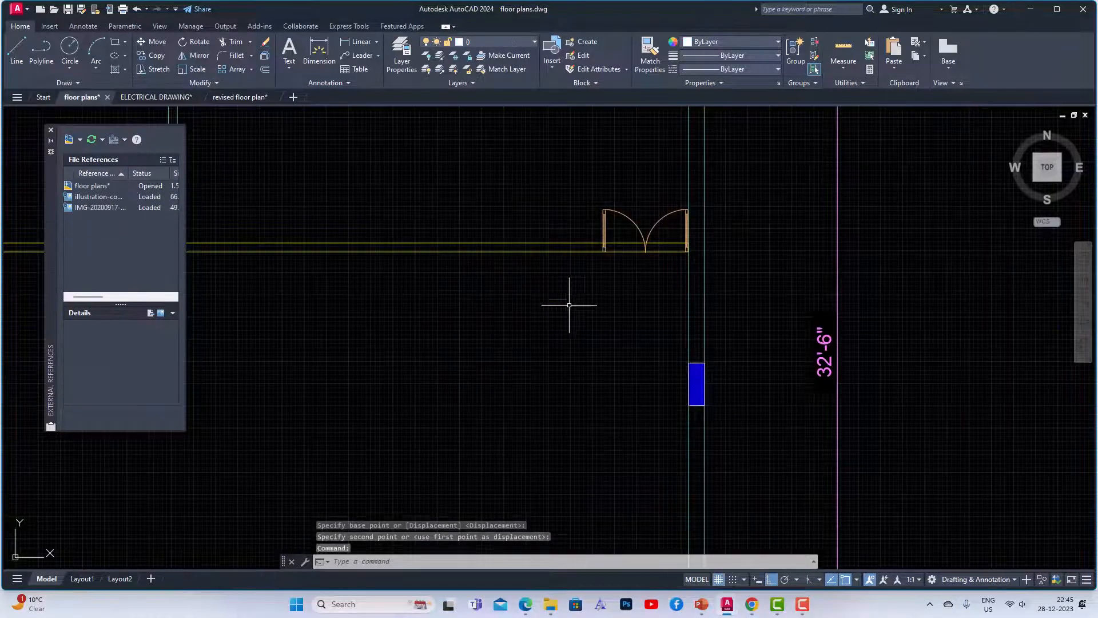
# Save the floor plans drawing, switch to revised floor plan, and reload the modified floor plans reference with its changes compared
pyautogui.scroll(-2, 632, 318)
pyautogui.hotkey('ctrl', 's')
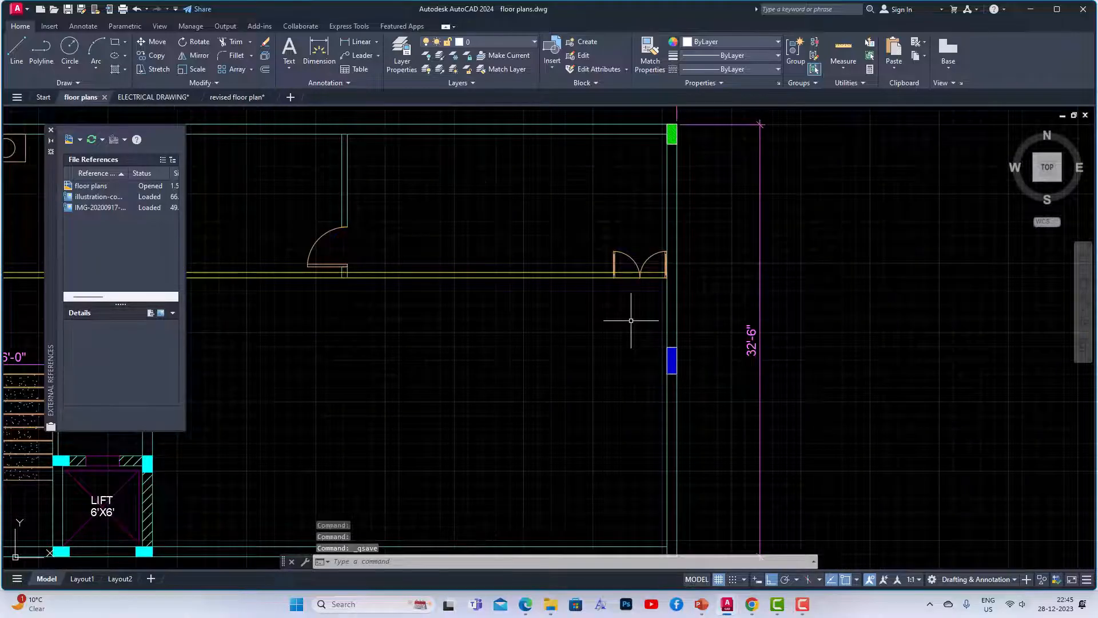
pyautogui.click(232, 97)
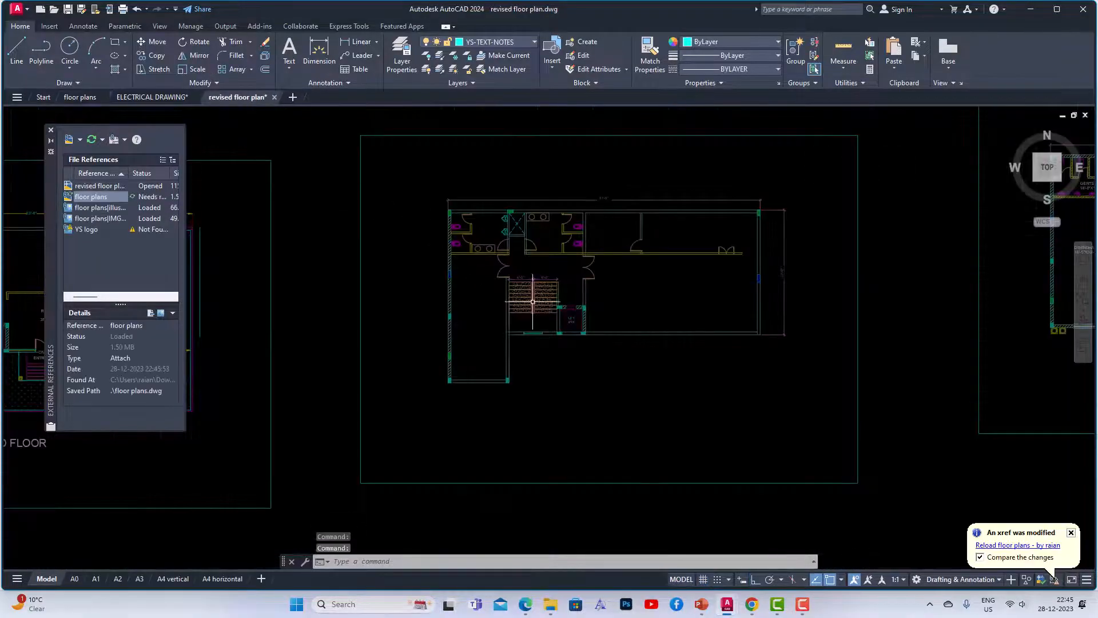
pyautogui.click(1014, 544)
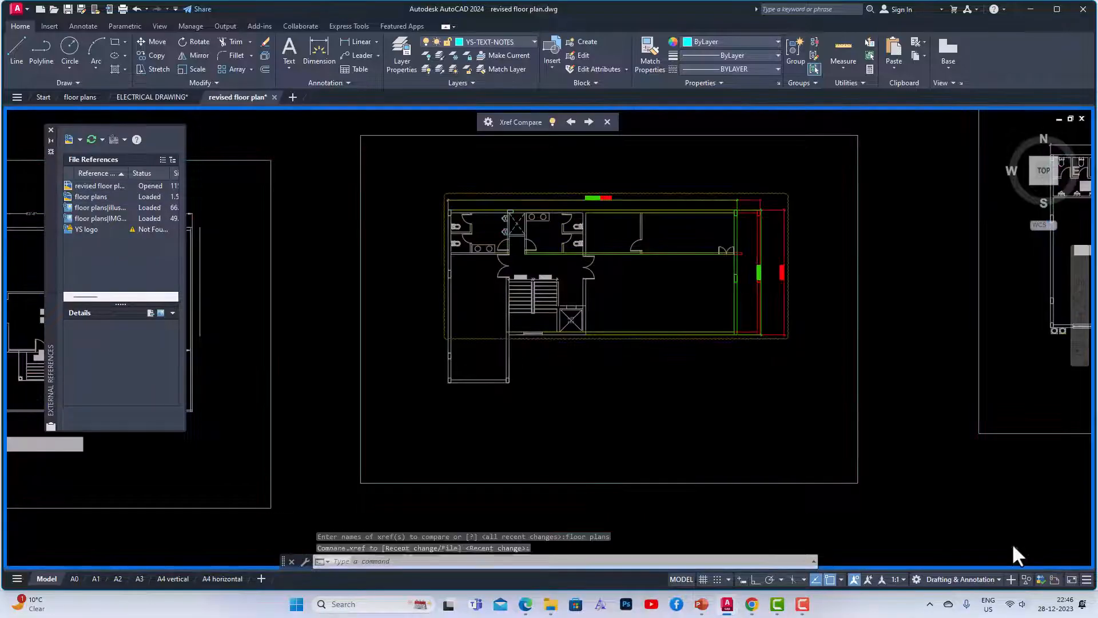
# Examine the red and green comparison marks around the shortened end of the referenced plan, checking what can be selected there
pyautogui.scroll(4, 716, 190)
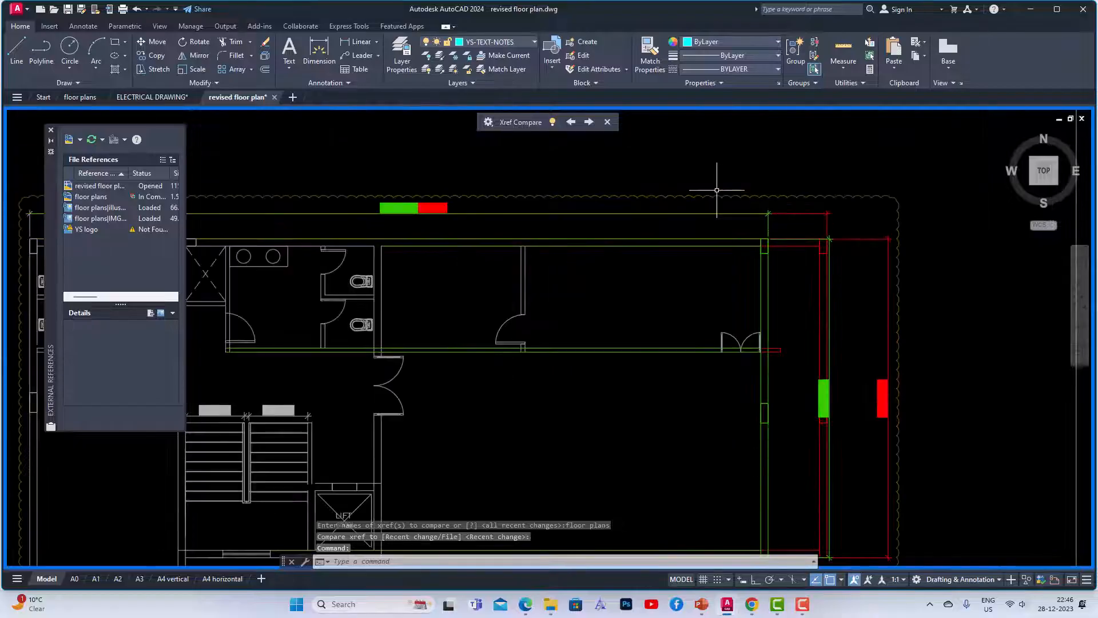
pyautogui.scroll(-2, 833, 258)
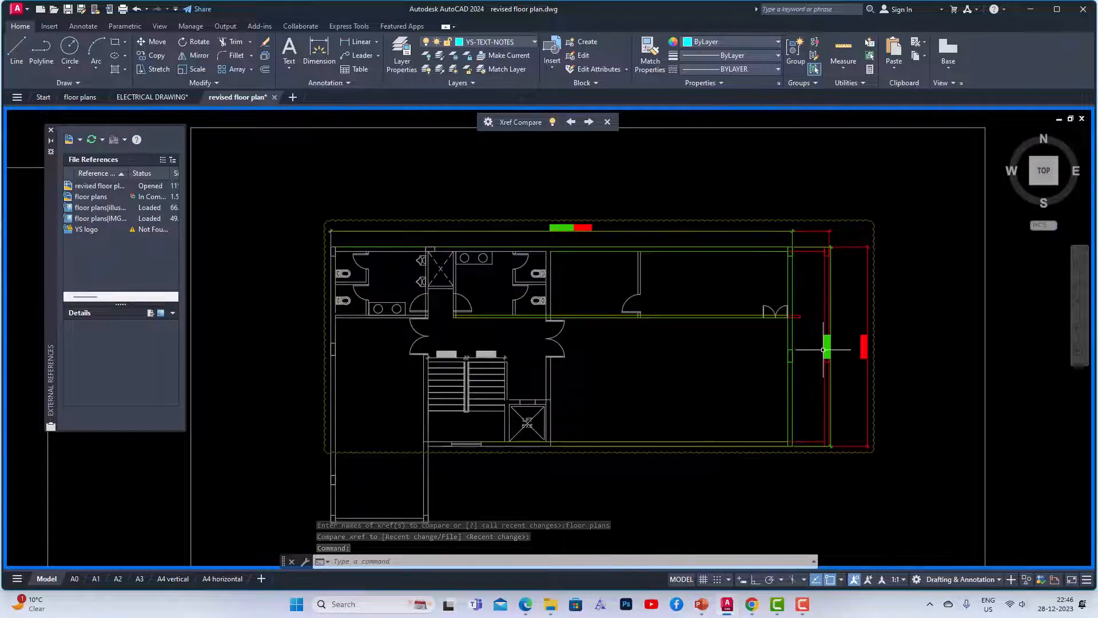
pyautogui.click(823, 349)
pyautogui.click(807, 307)
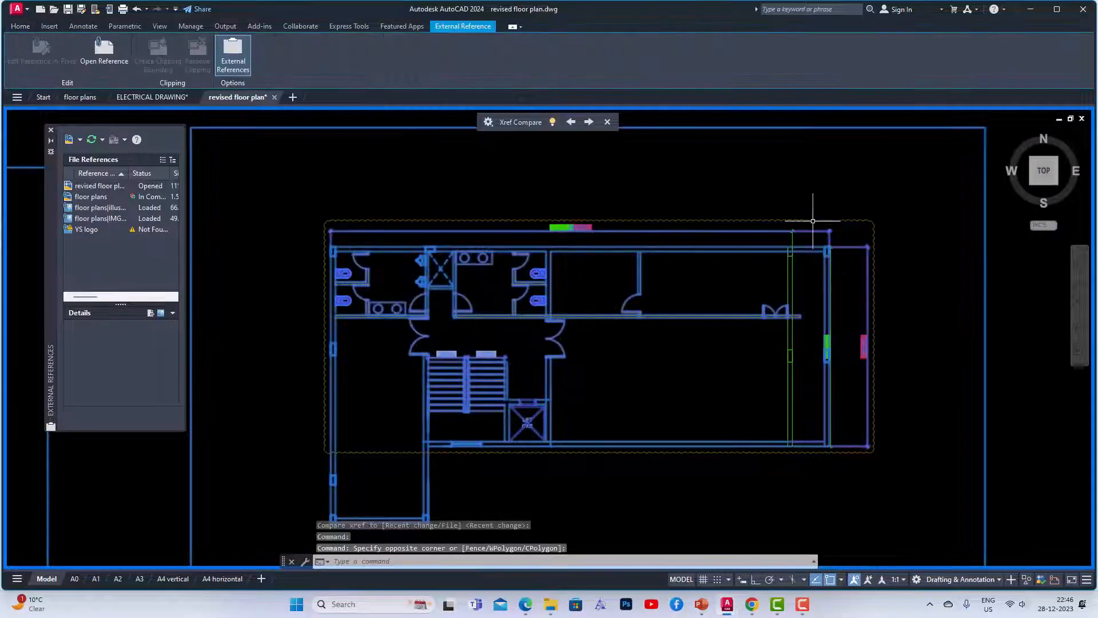
pyautogui.press('Escape')
pyautogui.press('Escape')
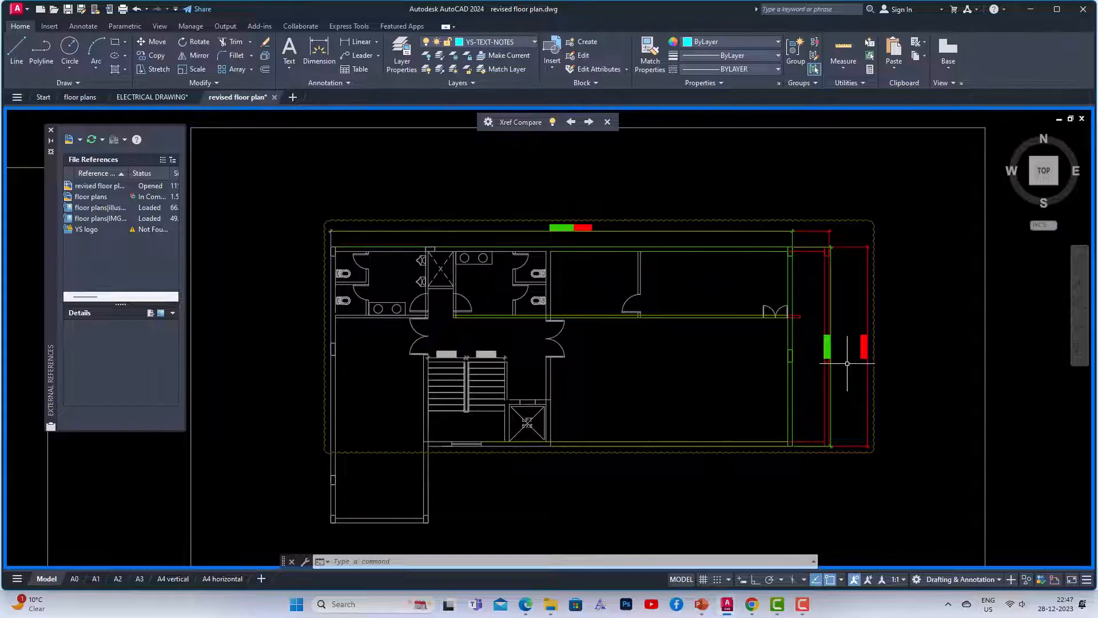
pyautogui.scroll(2, 838, 367)
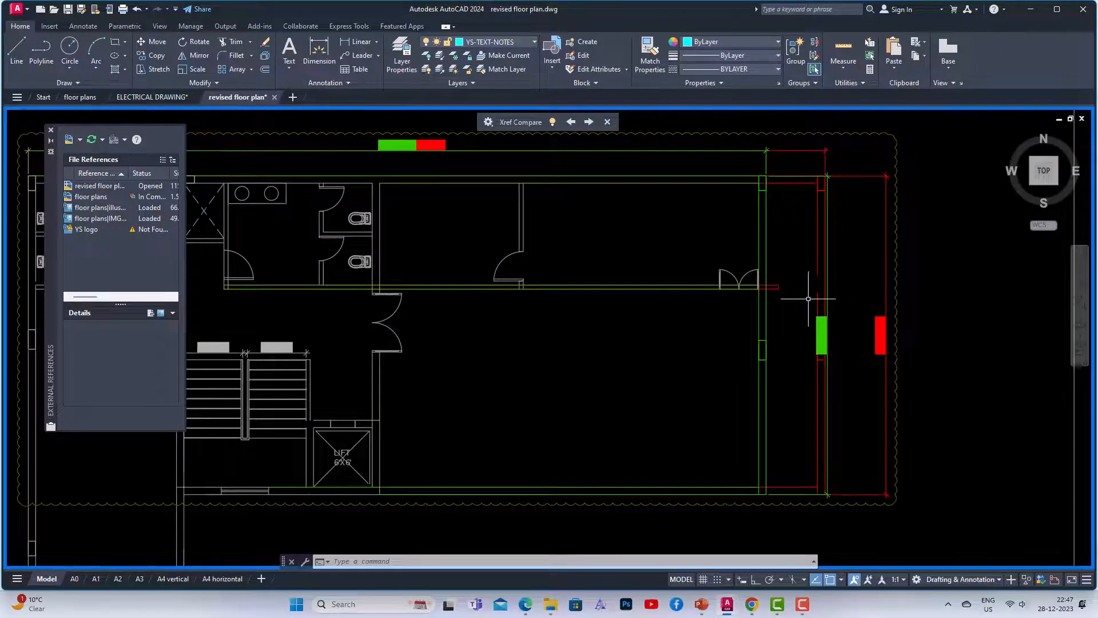
pyautogui.scroll(-2, 832, 305)
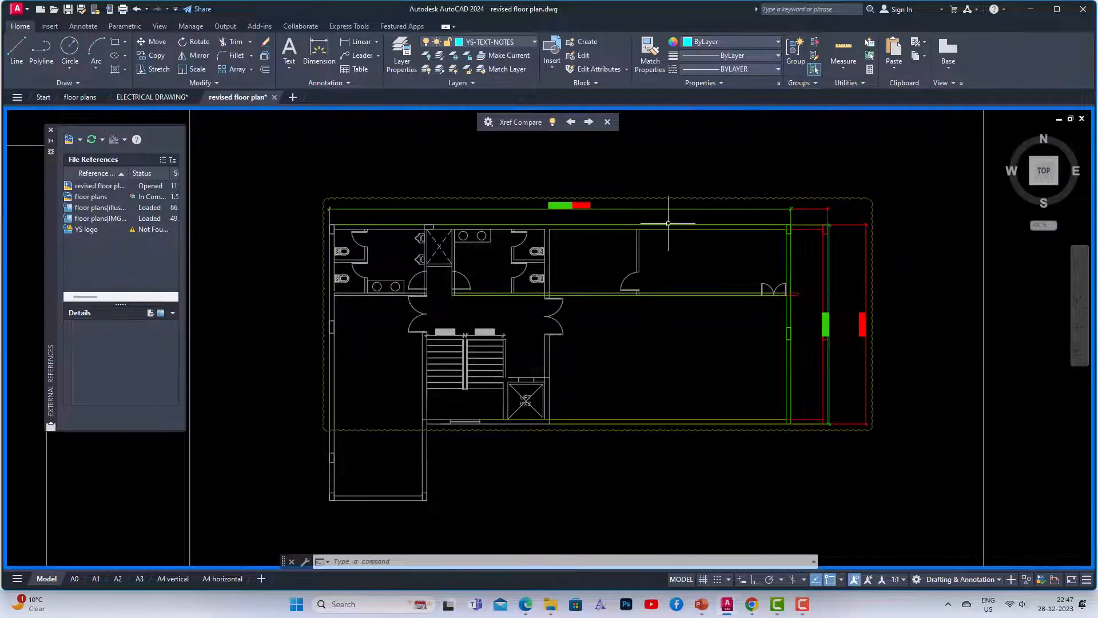
# Toggle the Xref Compare display in revised floor plan several times to compare both views, leaving it off
pyautogui.click(552, 121)
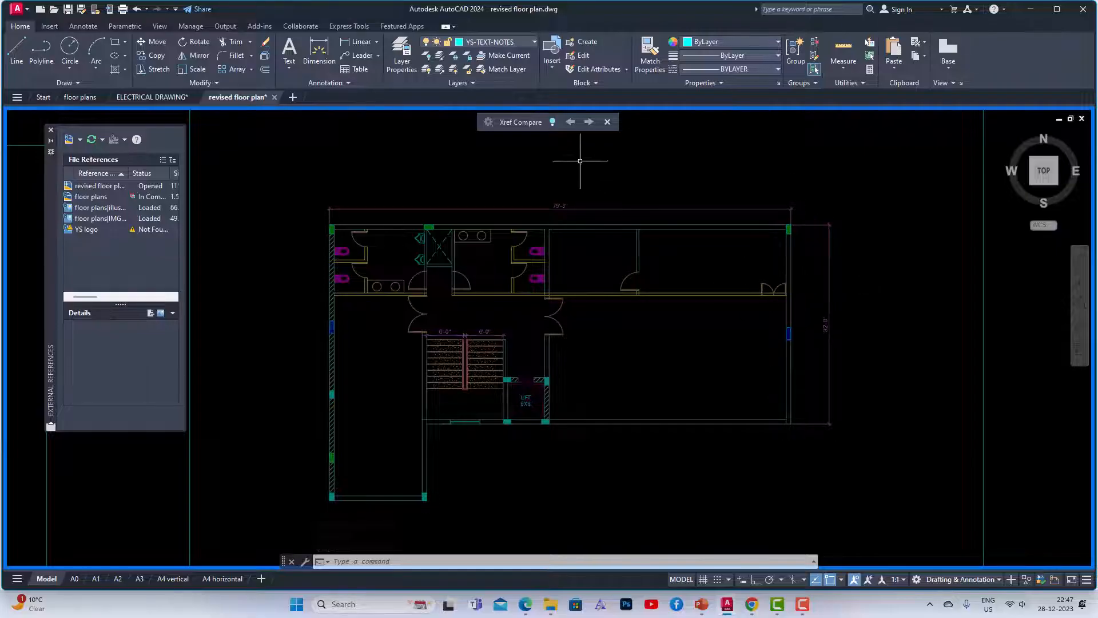
pyautogui.click(552, 122)
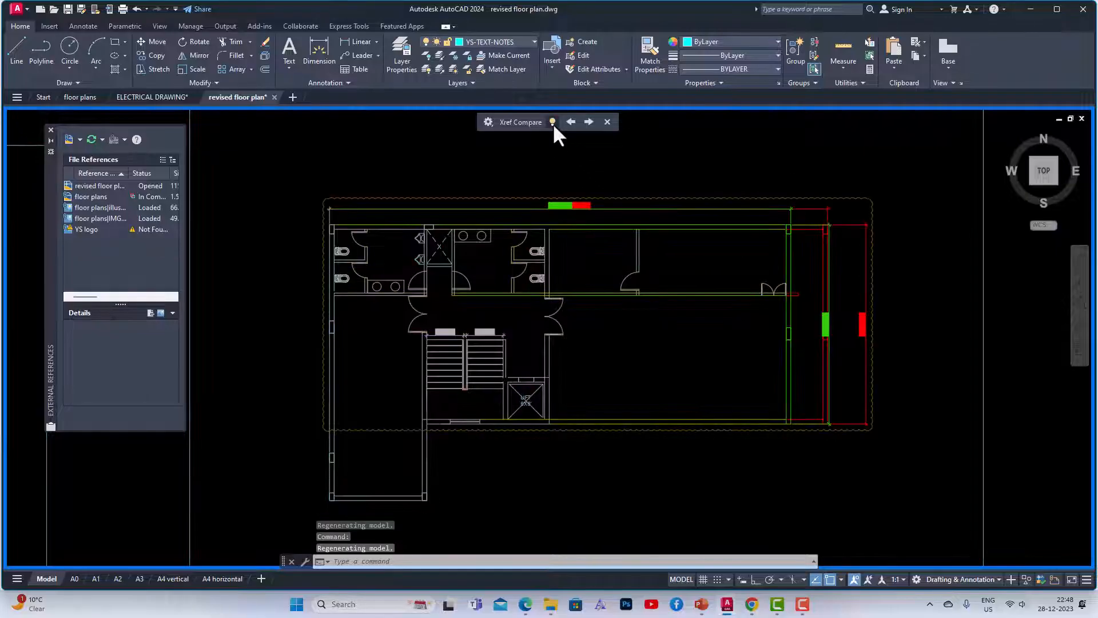
pyautogui.click(553, 122)
pyautogui.click(553, 122)
pyautogui.click(552, 123)
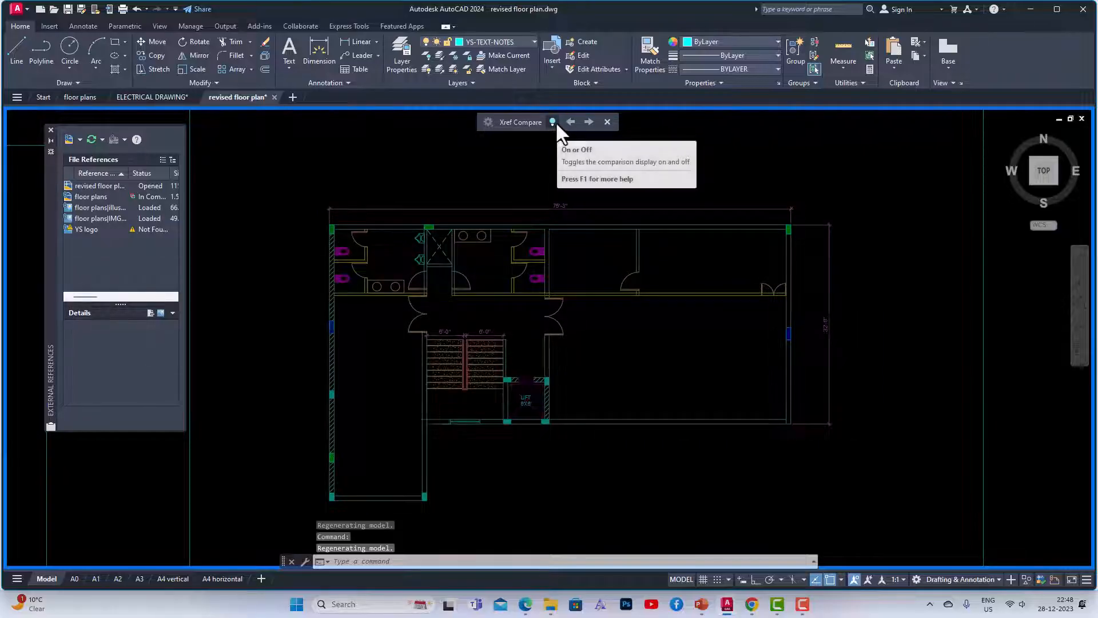
# In ELECTRICAL DRAWING, turn off the Xref Compare display and inspect the referenced plan beside the ground floor
pyautogui.click(151, 96)
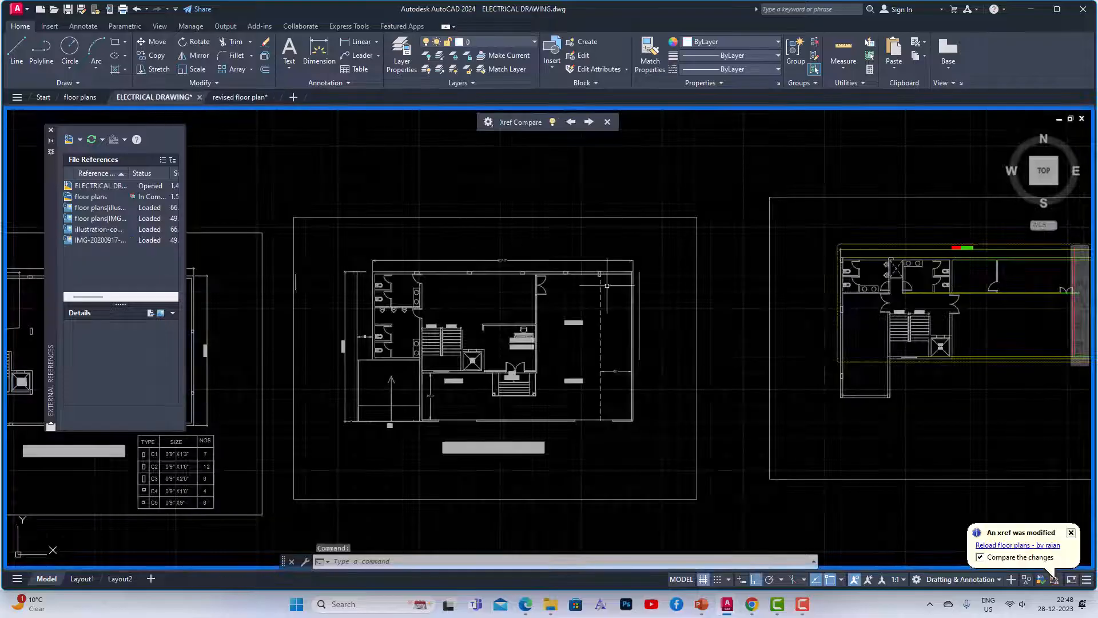
pyautogui.scroll(5, 767, 275)
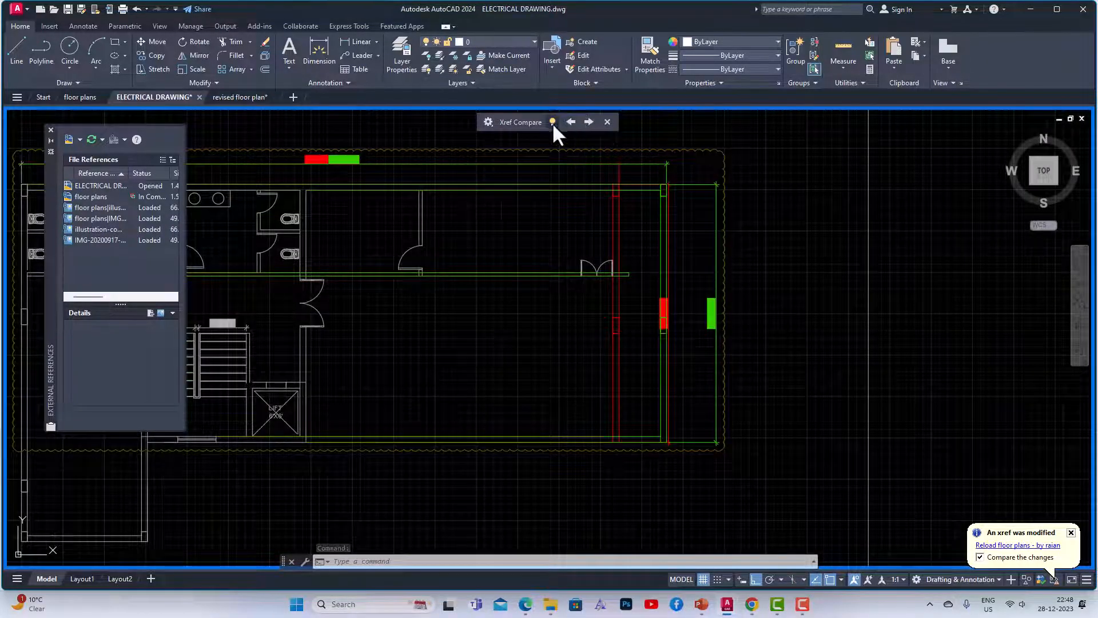
pyautogui.click(552, 122)
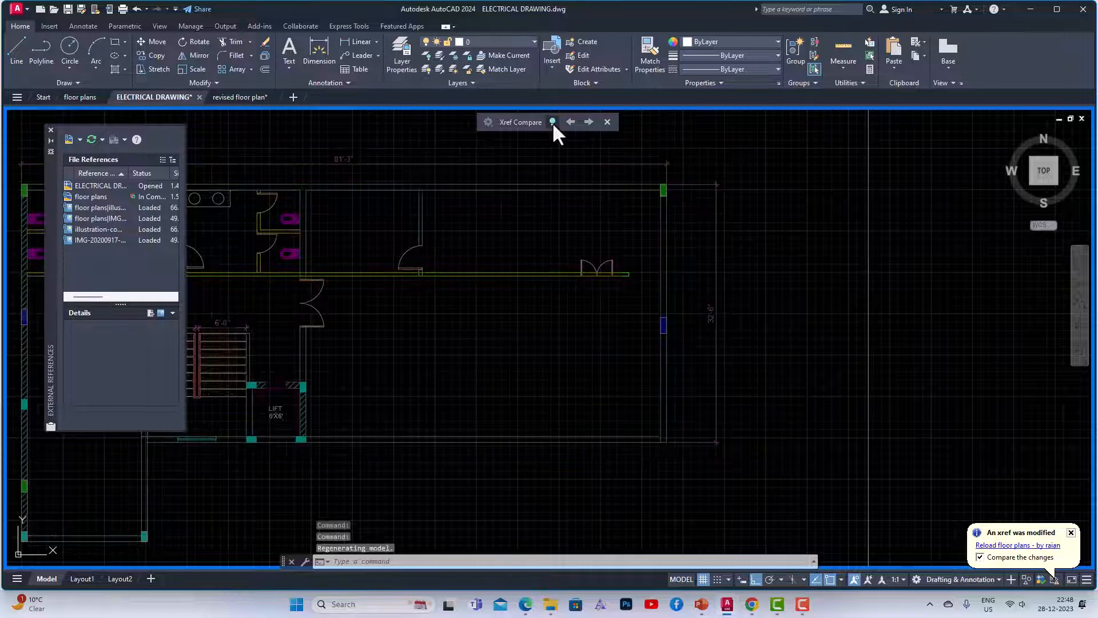
pyautogui.scroll(-3, 787, 319)
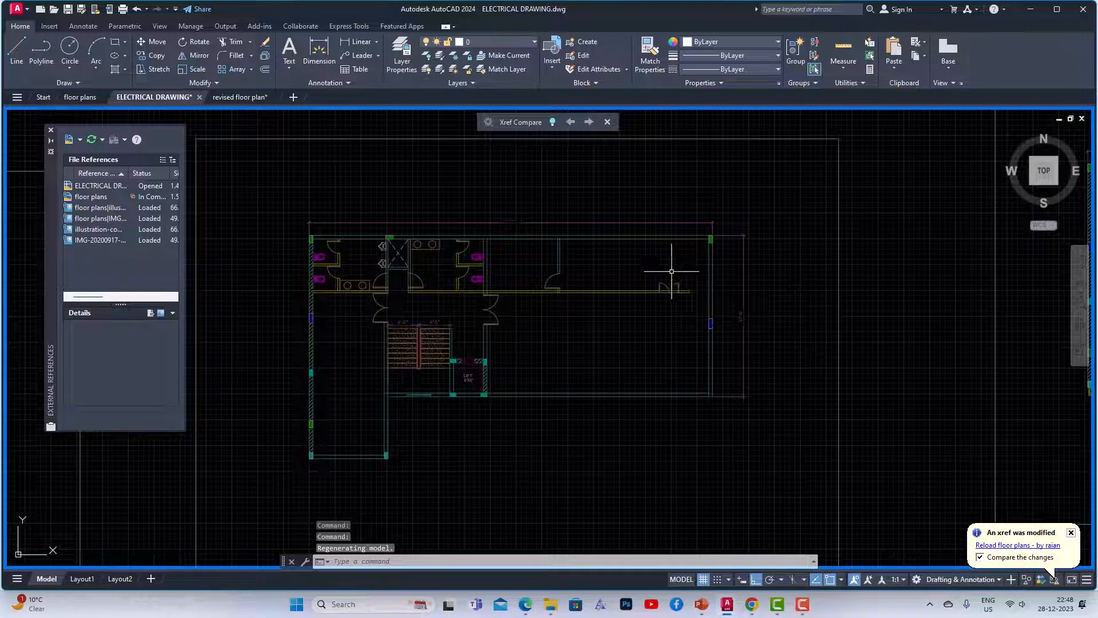
pyautogui.scroll(3, 669, 264)
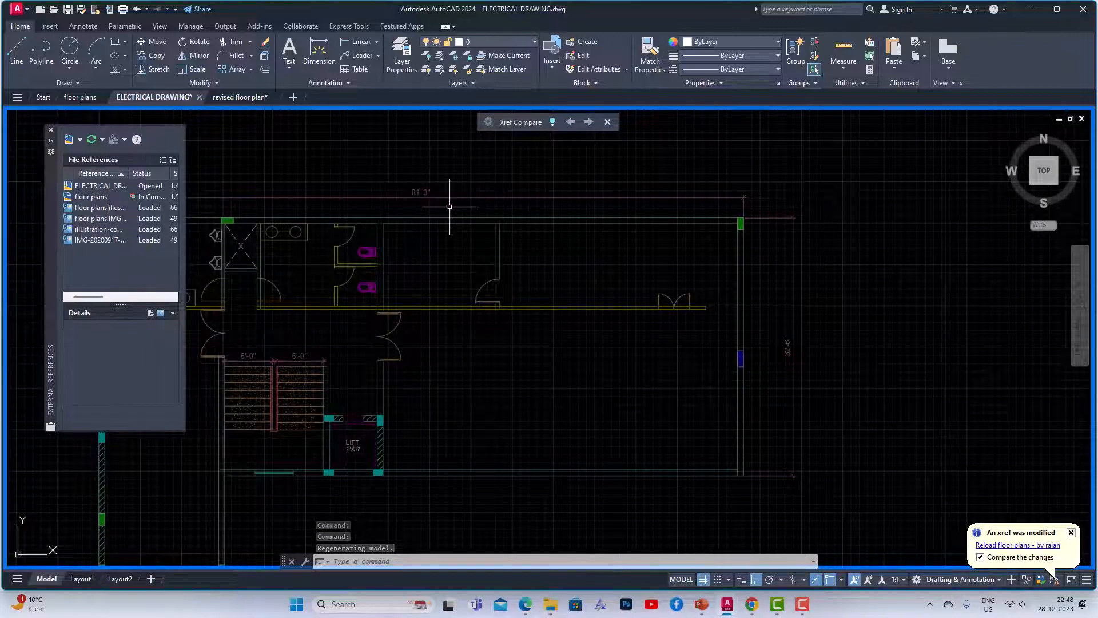
pyautogui.scroll(-3, 790, 249)
pyautogui.scroll(2, 767, 252)
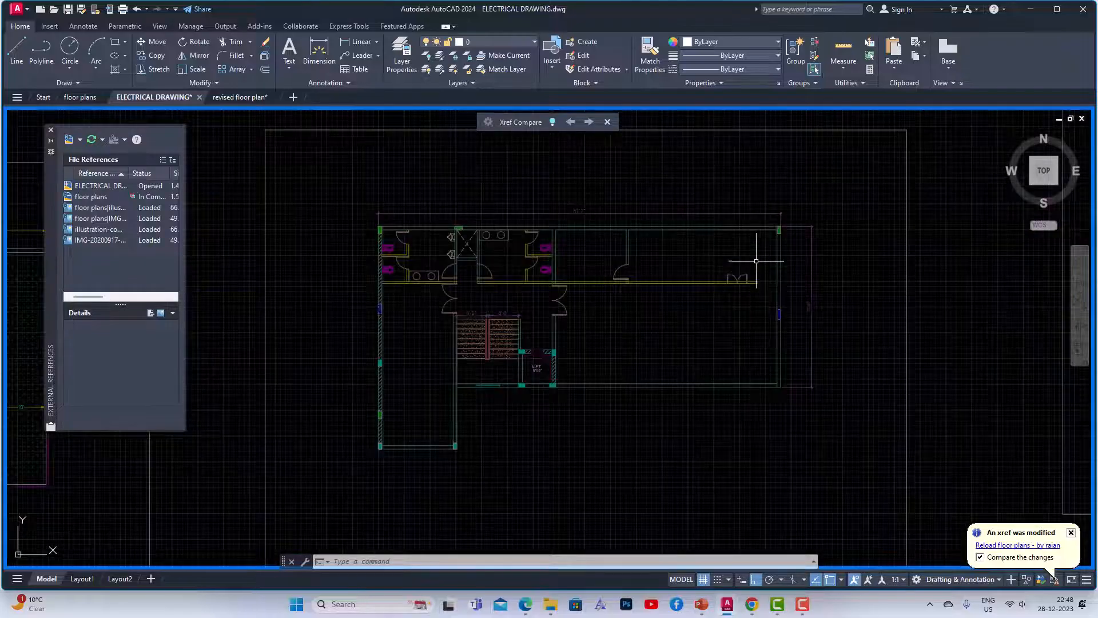